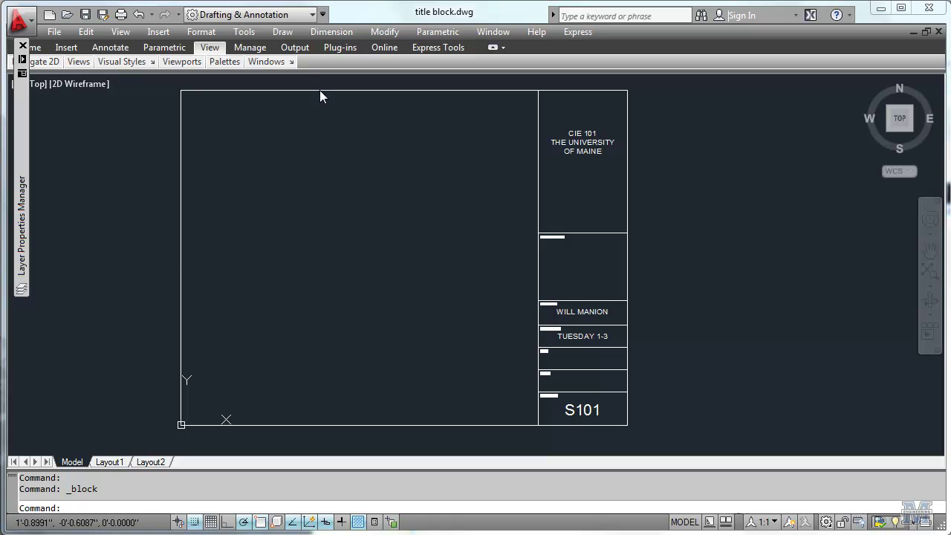
Define block 'A size title block' at the frame's lower-left corner, window-selecting all title block objects
{"action": "left_click", "coordinate": [281, 32]}
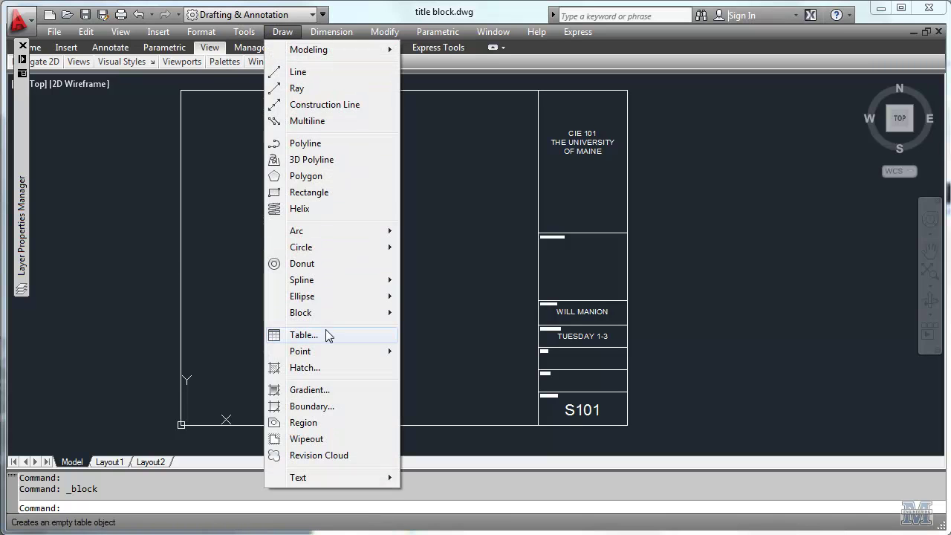
{"action": "mouse_move", "coordinate": [275, 320]}
{"action": "left_click", "coordinate": [203, 318]}
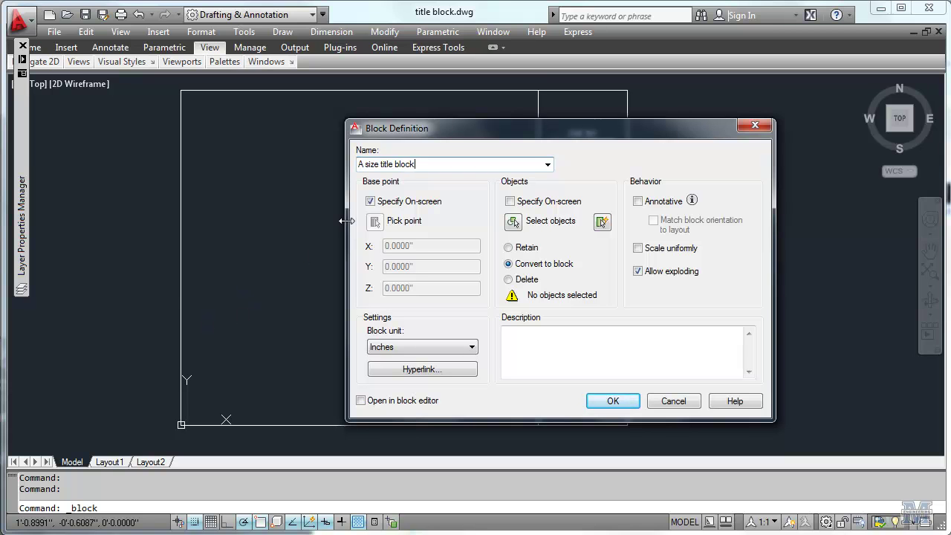
{"action": "left_click", "coordinate": [370, 201]}
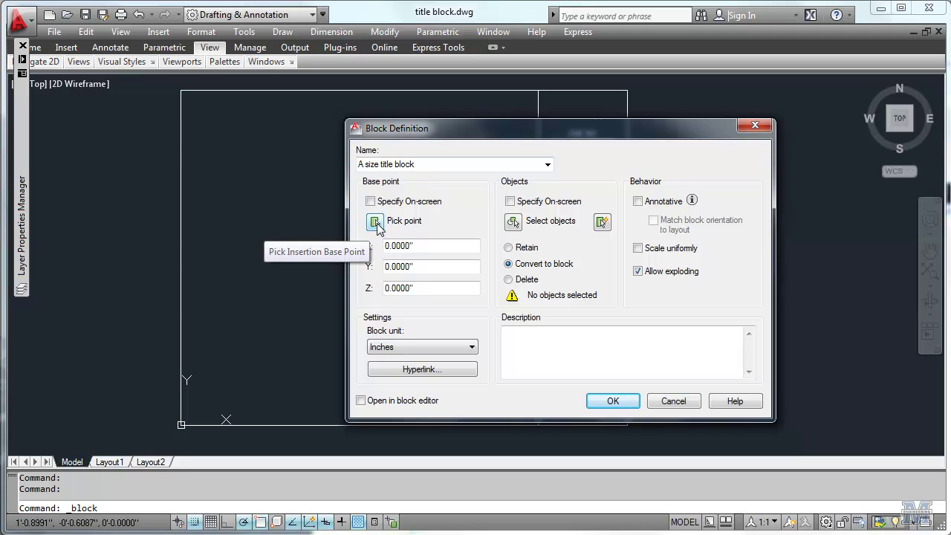
{"action": "left_click", "coordinate": [375, 222]}
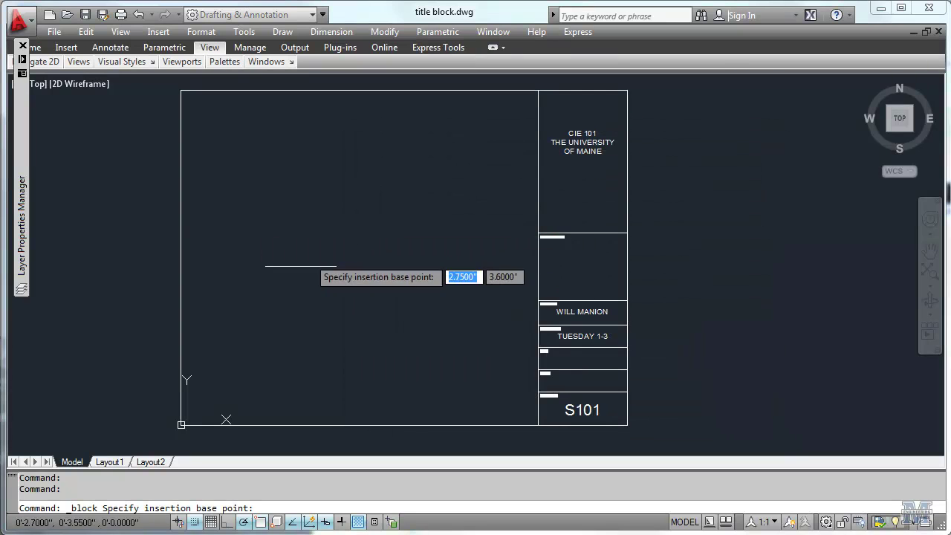
{"action": "left_click", "coordinate": [181, 424]}
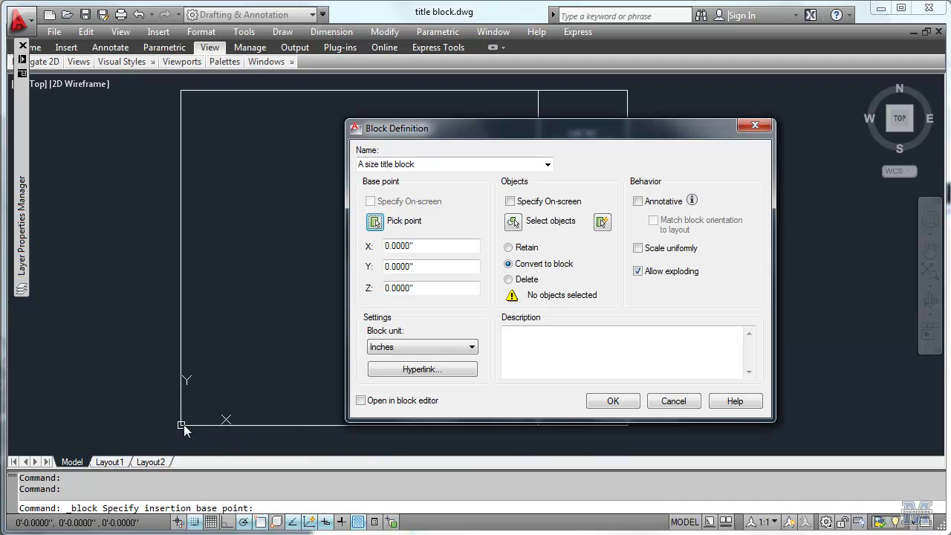
{"action": "left_click", "coordinate": [512, 223]}
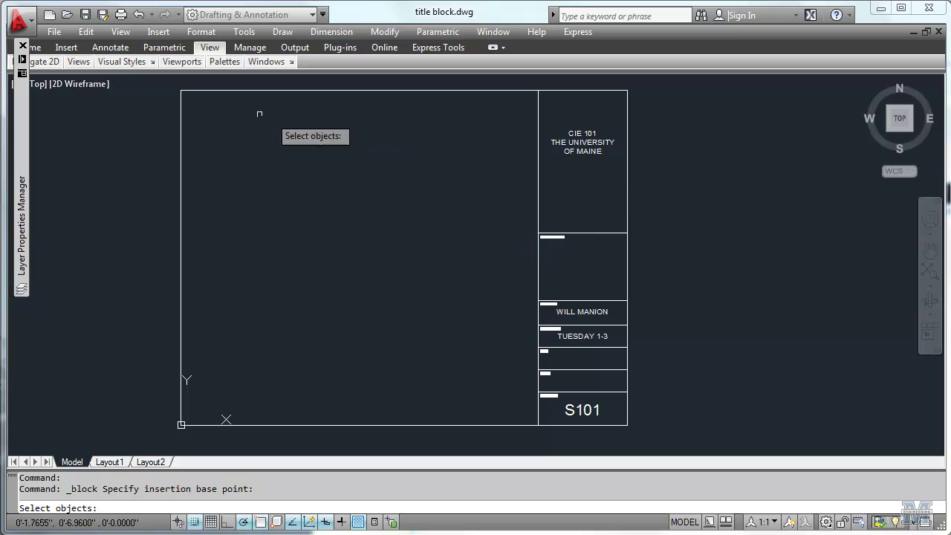
{"action": "left_click", "coordinate": [165, 82]}
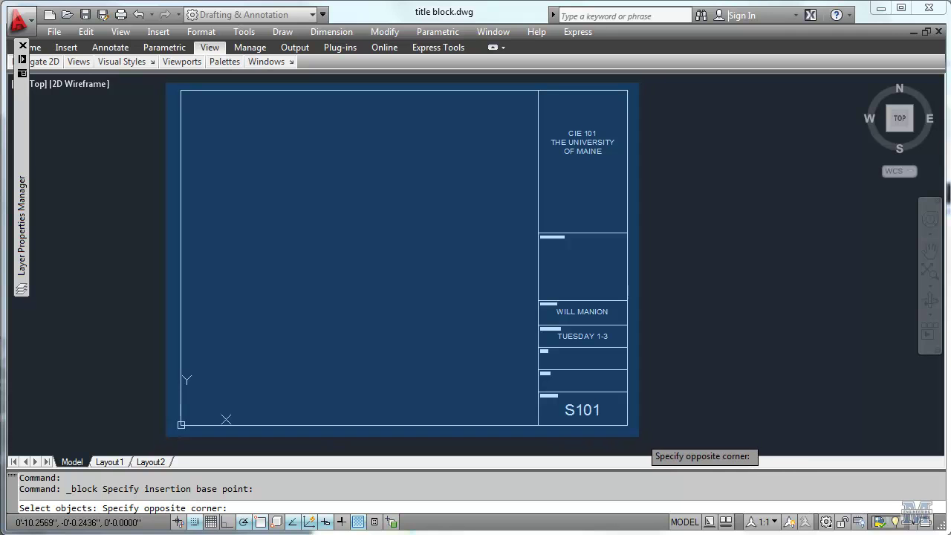
{"action": "left_click", "coordinate": [639, 437]}
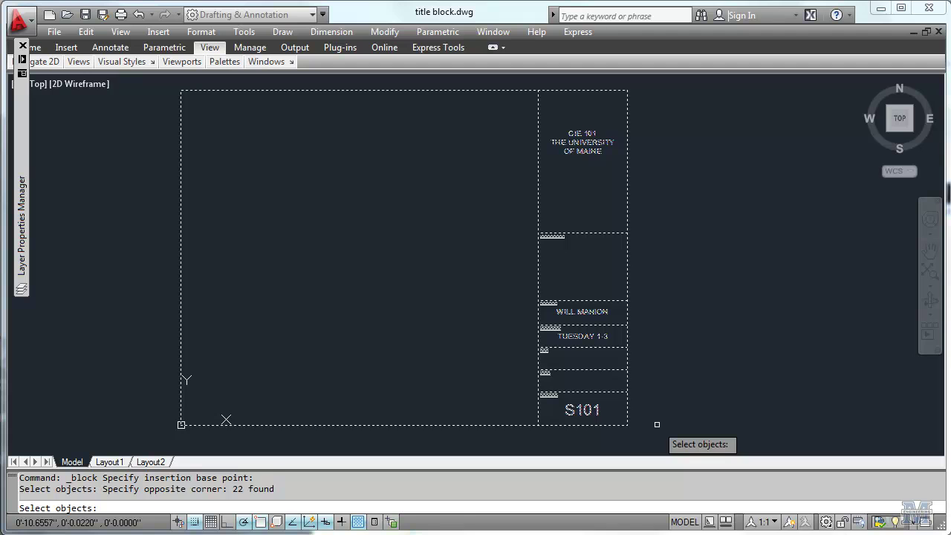
{"action": "key", "text": "Return"}
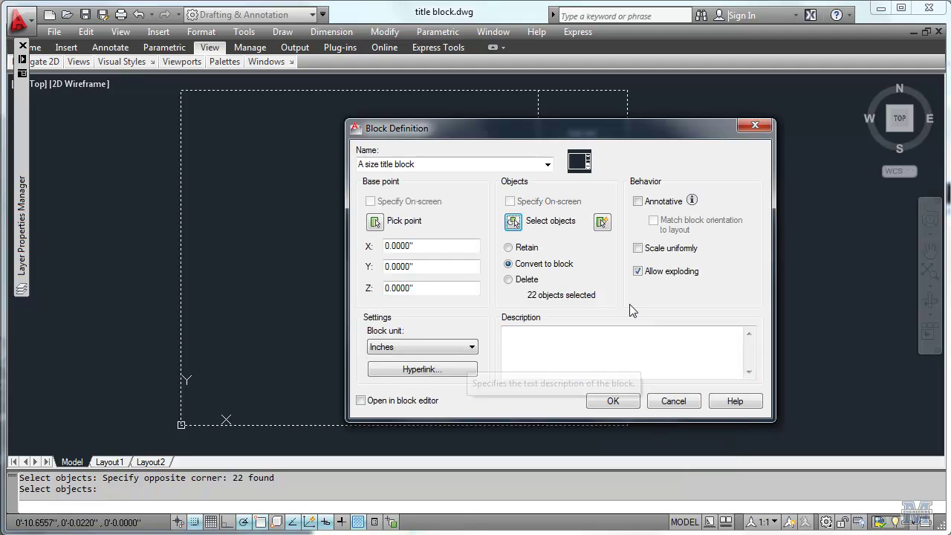
{"action": "left_click", "coordinate": [620, 403]}
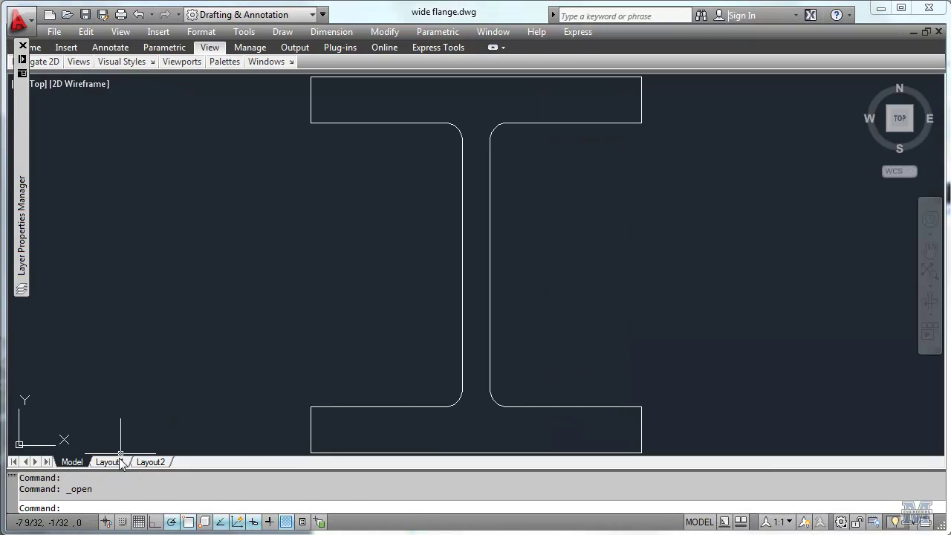
On Layout1, insert title block.dwg from the CAD folder and place it on the sheet
{"action": "left_click", "coordinate": [111, 462]}
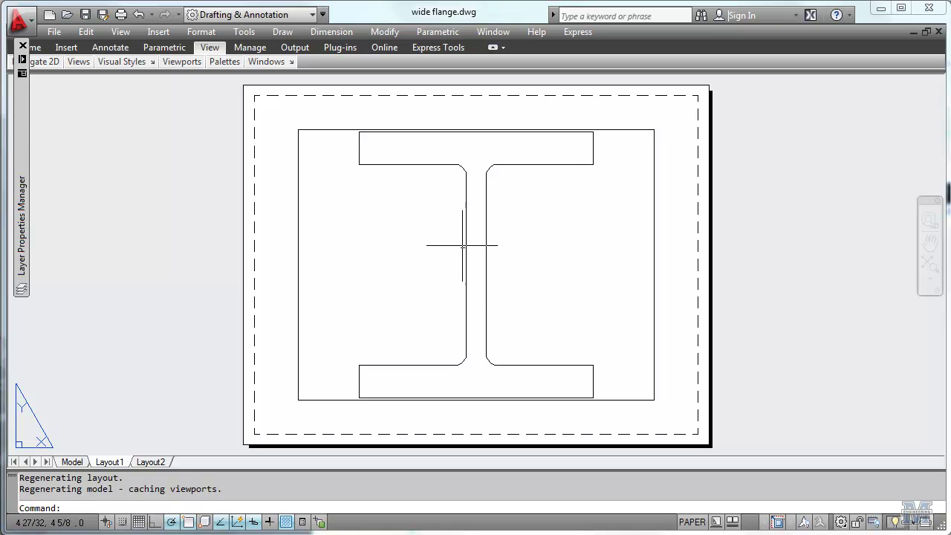
{"action": "left_click", "coordinate": [159, 32]}
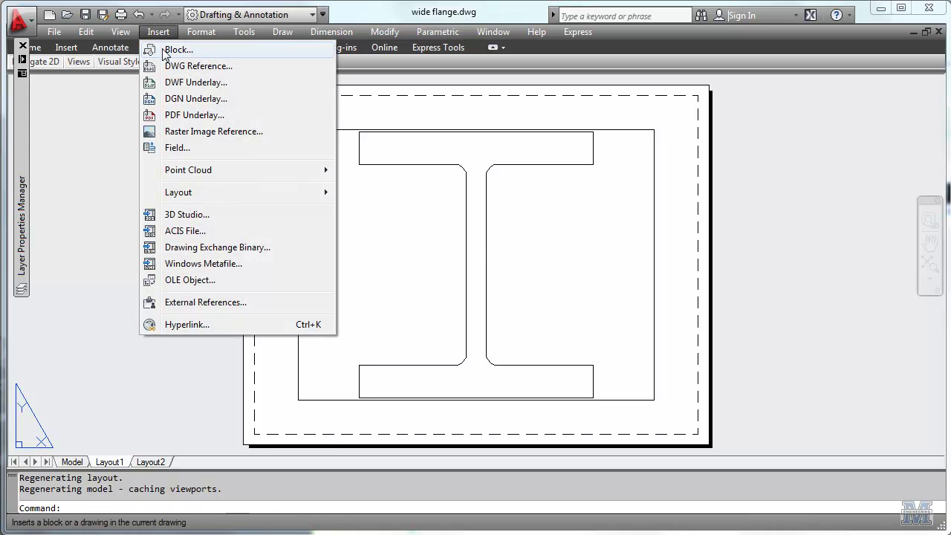
{"action": "left_click", "coordinate": [165, 49]}
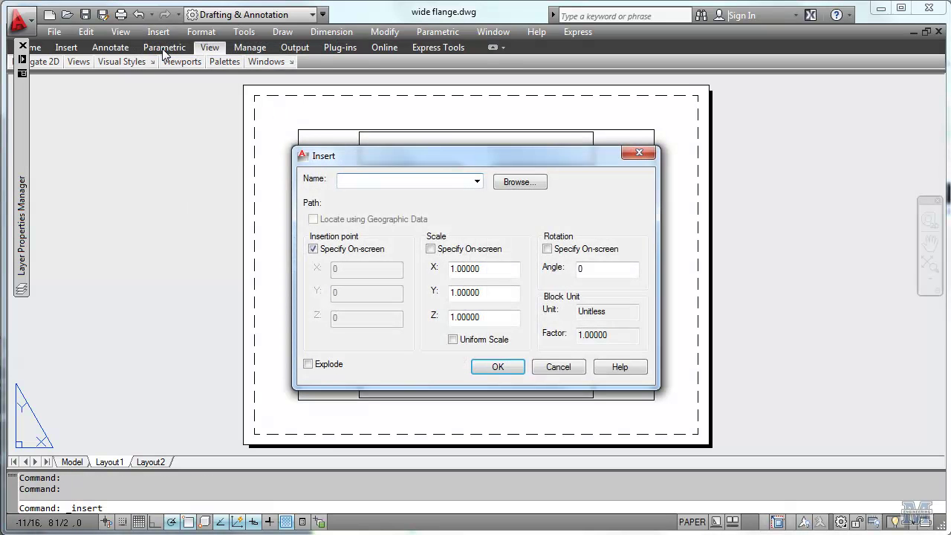
{"action": "left_click", "coordinate": [504, 182]}
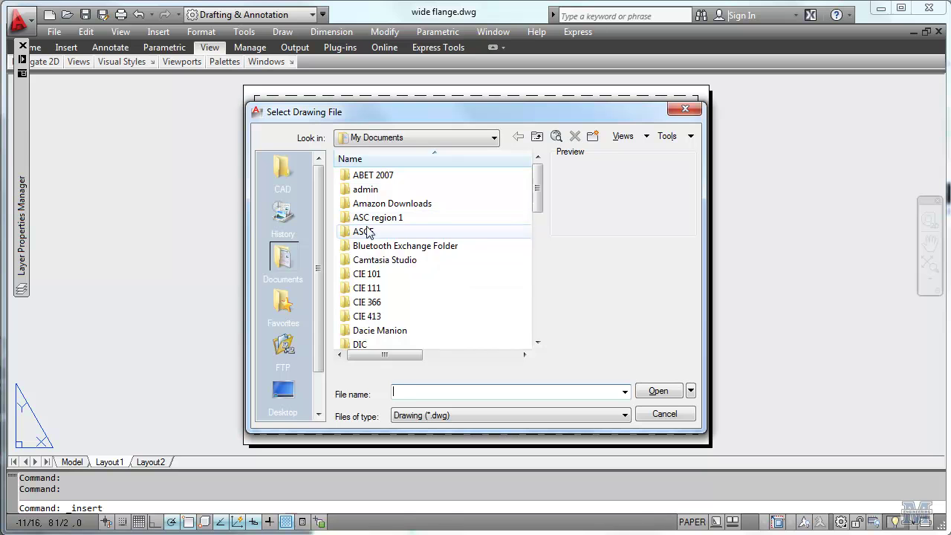
{"action": "left_click", "coordinate": [296, 178]}
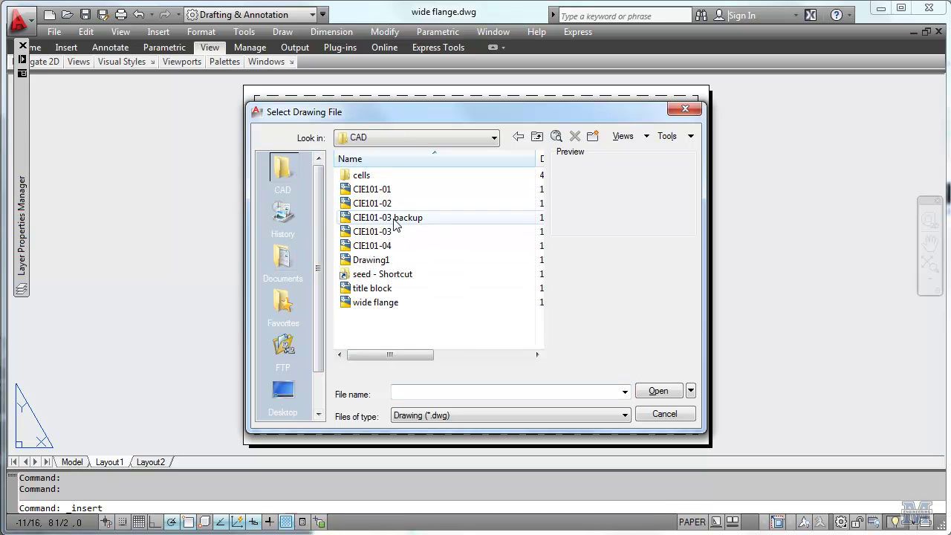
{"action": "double_click", "coordinate": [405, 288]}
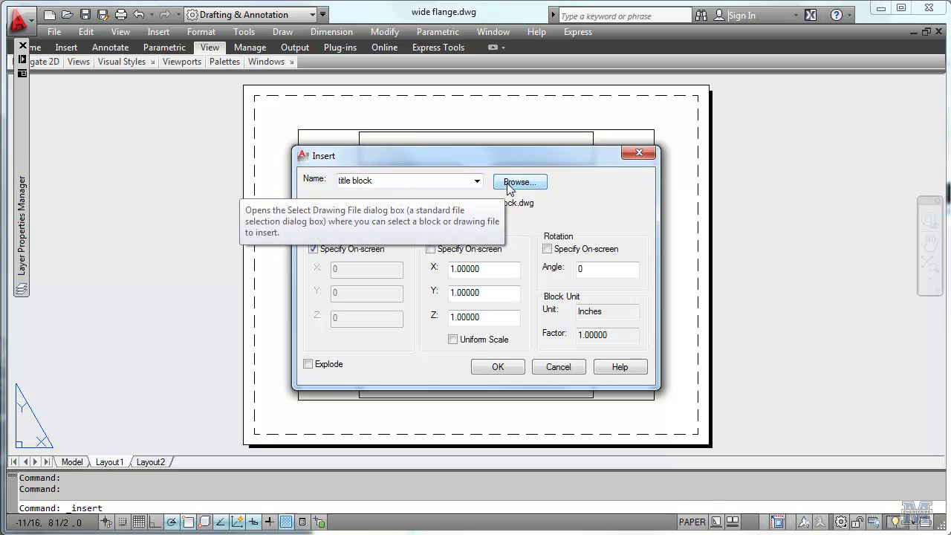
{"action": "left_click", "coordinate": [496, 365]}
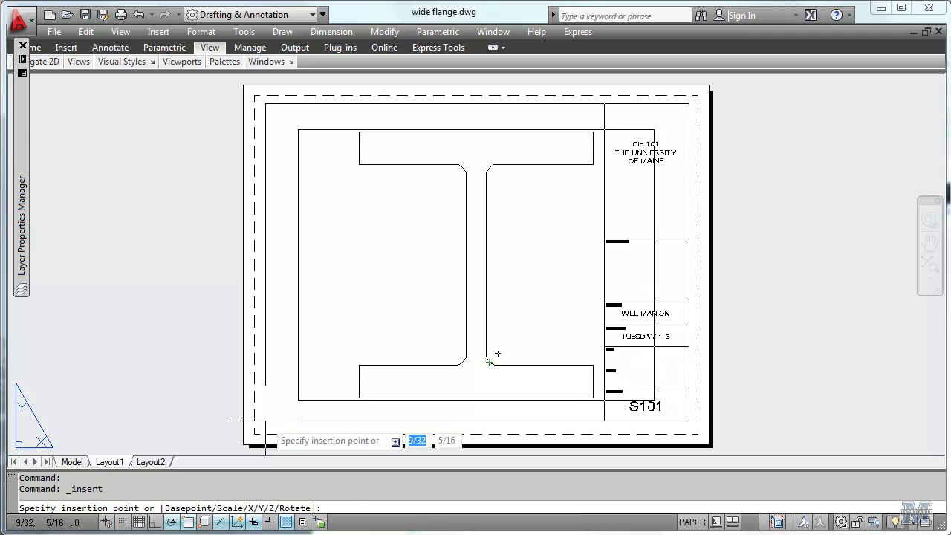
{"action": "left_click", "coordinate": [266, 421]}
{"action": "mouse_move", "coordinate": [266, 421]}
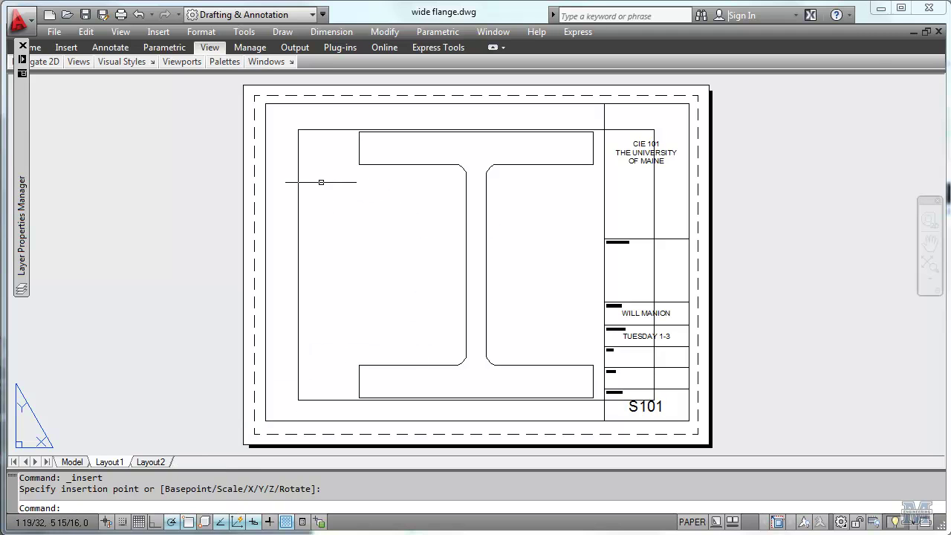
Scale the I-beam viewport to 3"=1'-0", deselect it, and undo the last zoom
{"action": "left_click", "coordinate": [297, 181]}
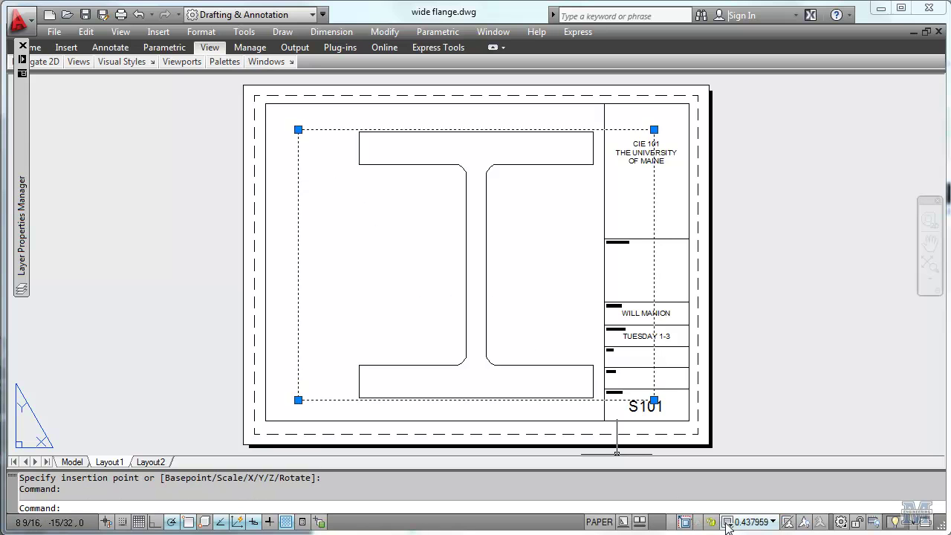
{"action": "left_click", "coordinate": [773, 522]}
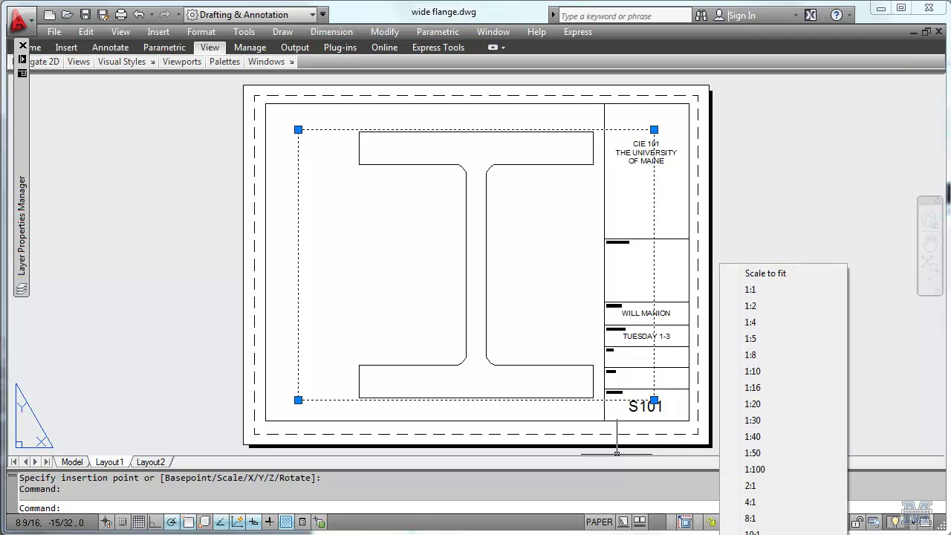
{"action": "left_click", "coordinate": [751, 531]}
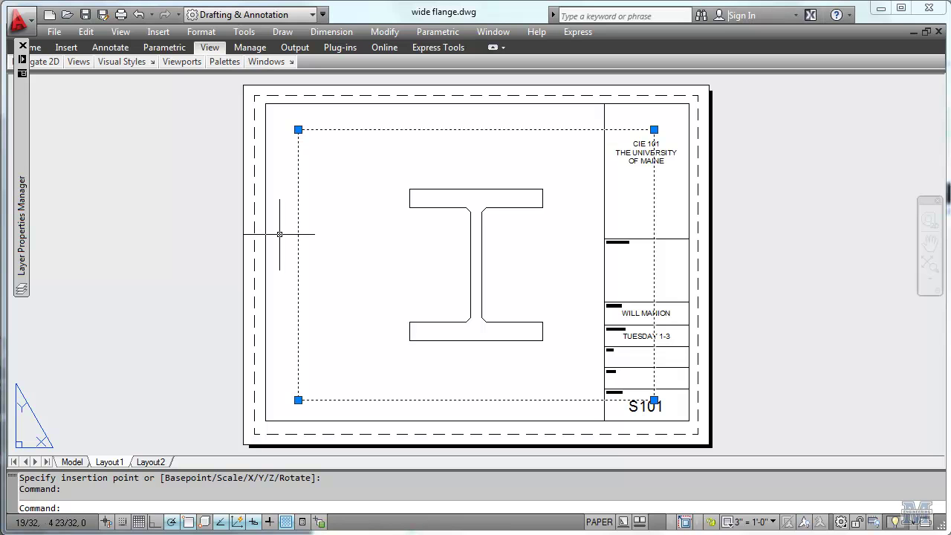
{"action": "key", "text": "Escape"}
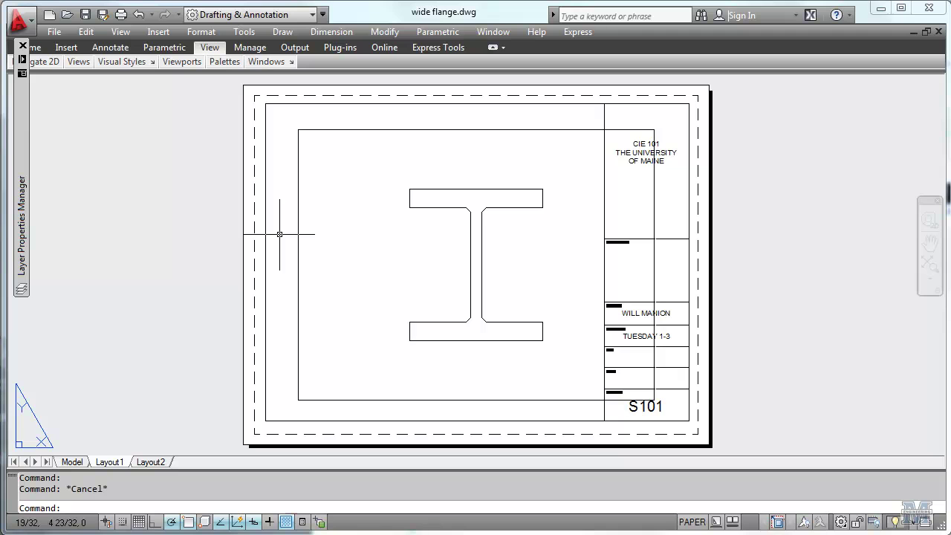
{"action": "key", "text": "ctrl+z"}
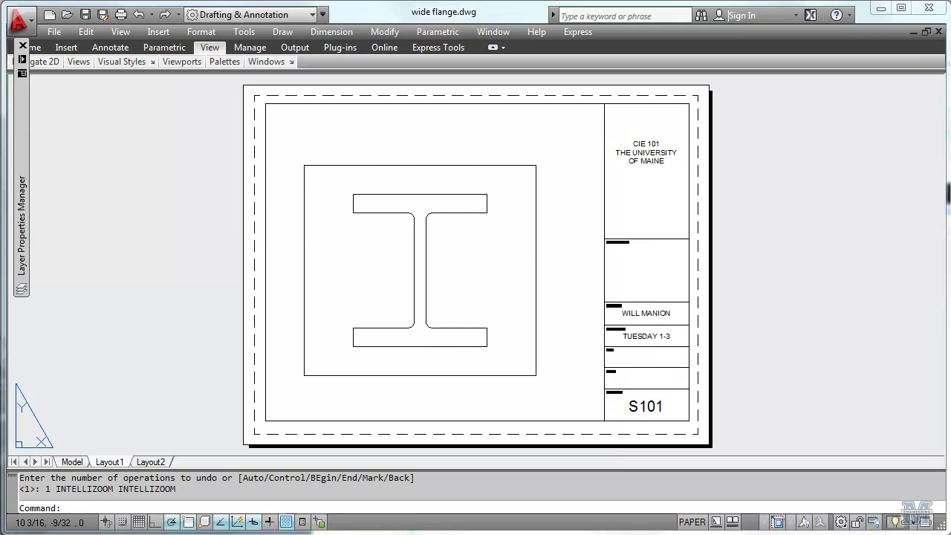
{"action": "scroll", "coordinate": [664, 270], "scroll_direction": "up", "scroll_amount": 5}
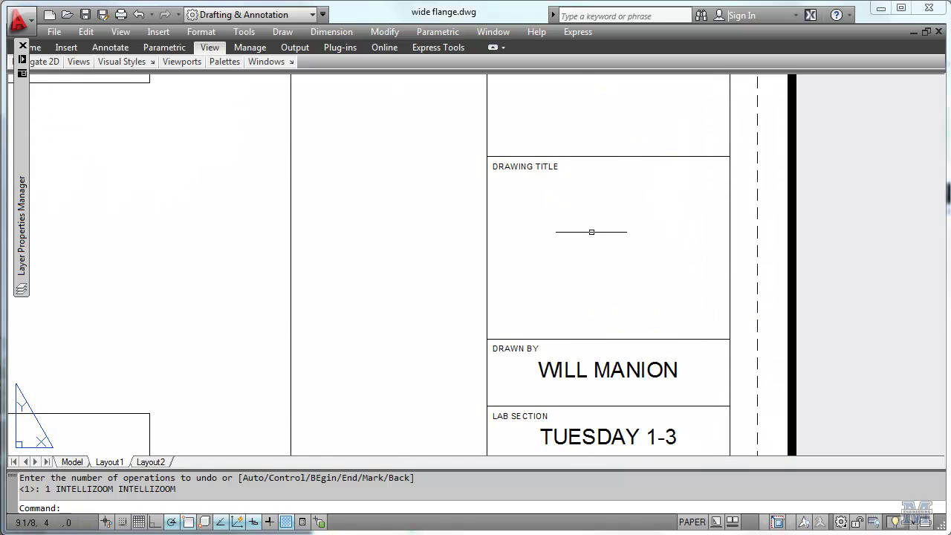
{"action": "left_click", "coordinate": [204, 32]}
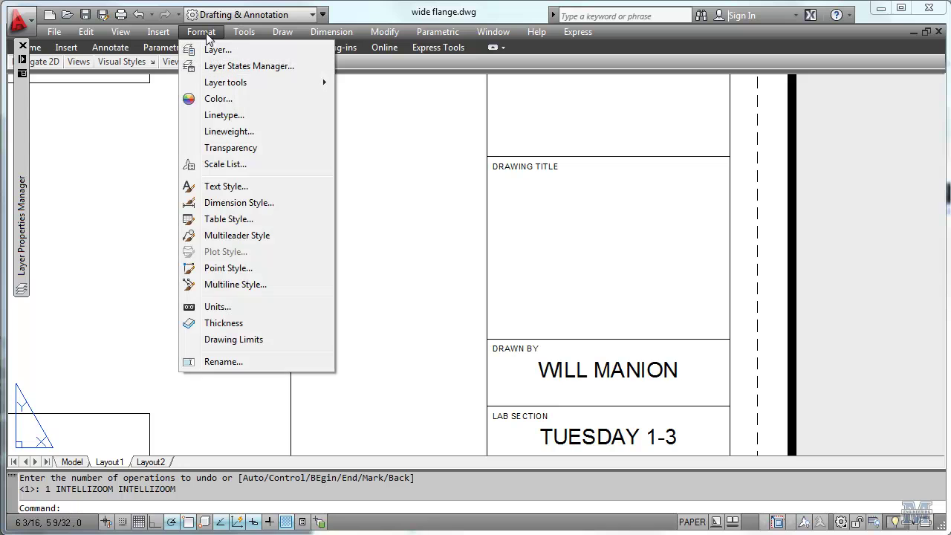
{"action": "left_click", "coordinate": [244, 186]}
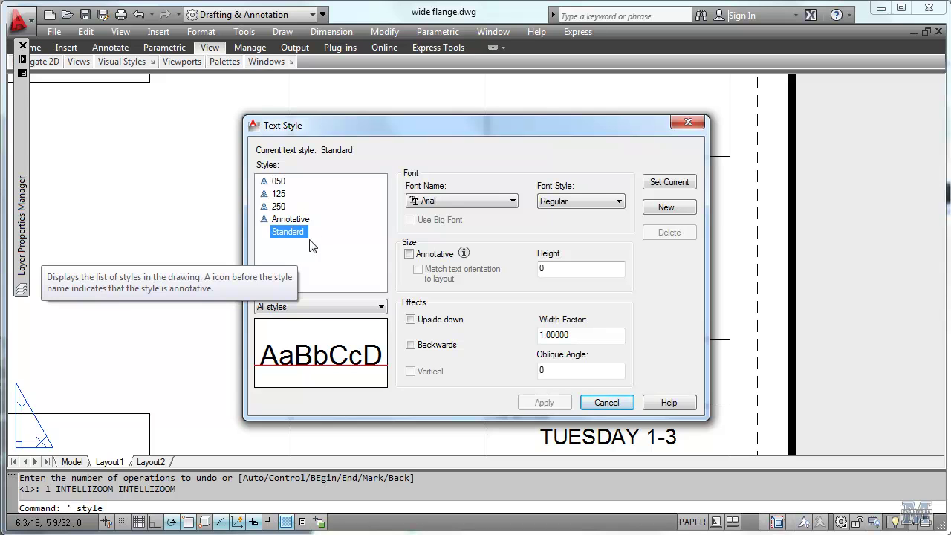
{"action": "left_click", "coordinate": [283, 196]}
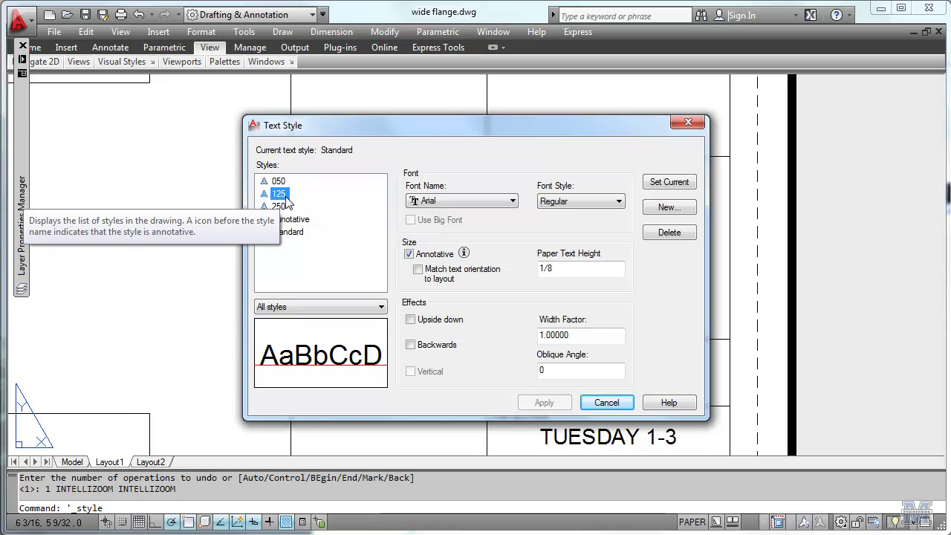
{"action": "left_click", "coordinate": [669, 182]}
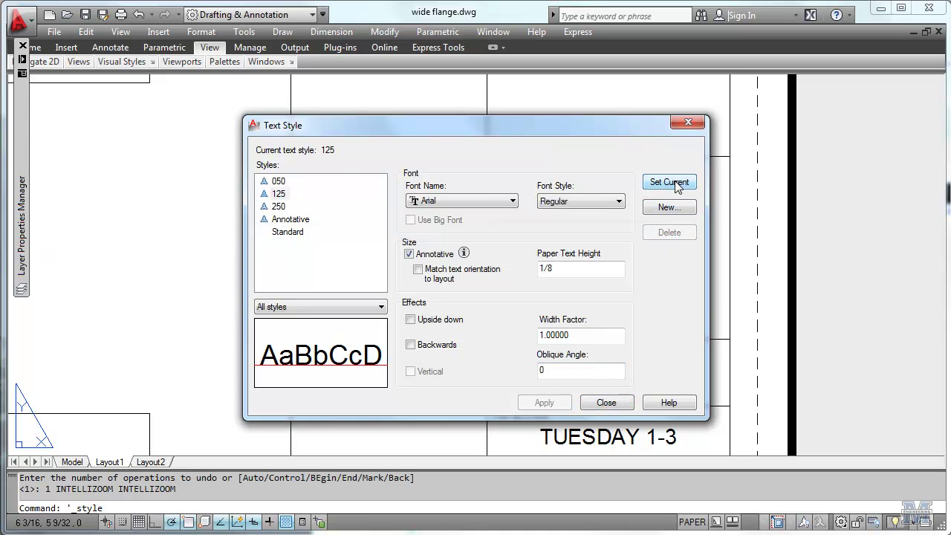
{"action": "left_click", "coordinate": [618, 402]}
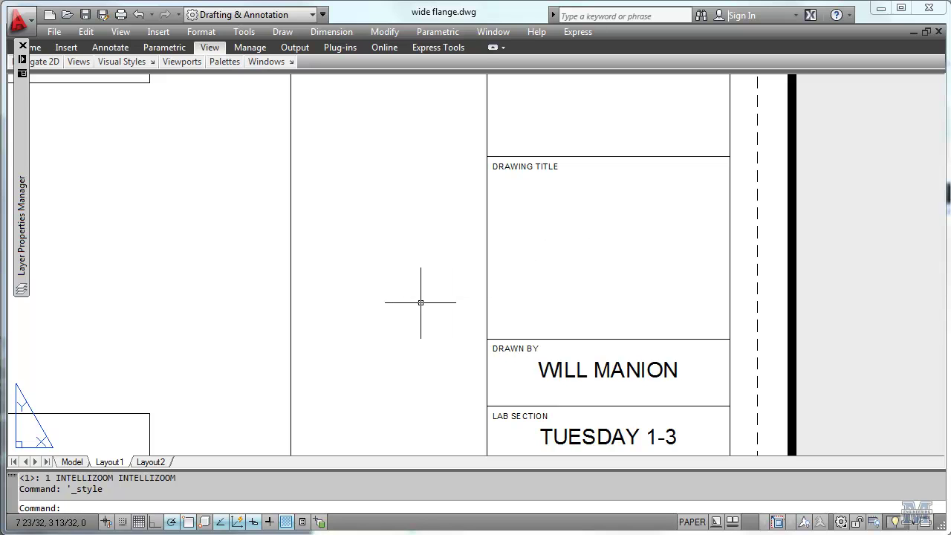
Add middle-centred single-line text 'W12 x 190' in the Drawing Title box
{"action": "left_click", "coordinate": [283, 32]}
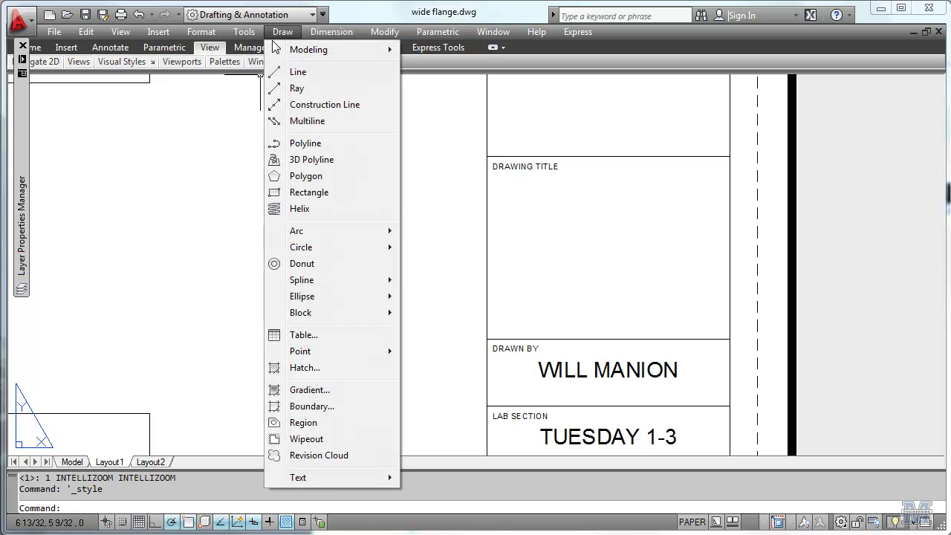
{"action": "mouse_move", "coordinate": [361, 479]}
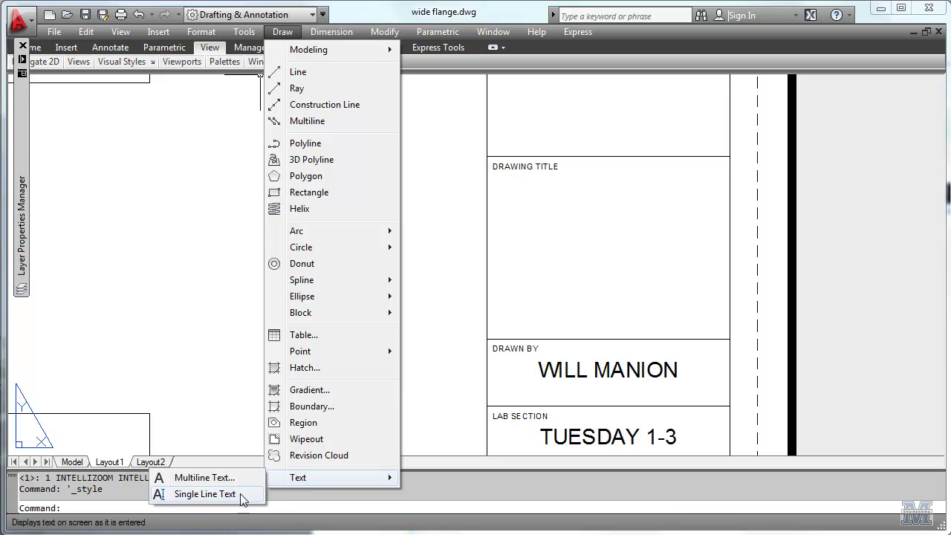
{"action": "left_click", "coordinate": [205, 494]}
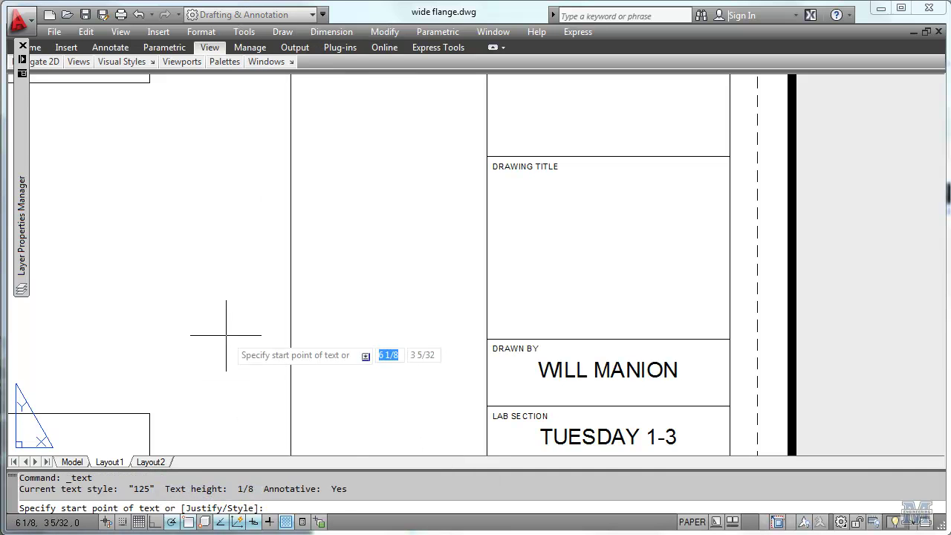
{"action": "type", "text": "mc"}
{"action": "key", "text": "Return"}
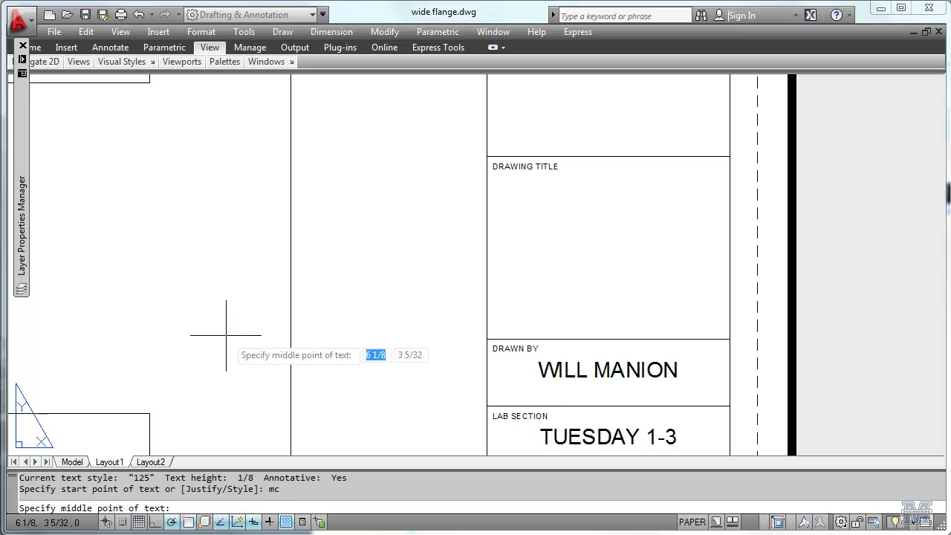
{"action": "left_click", "coordinate": [608, 244]}
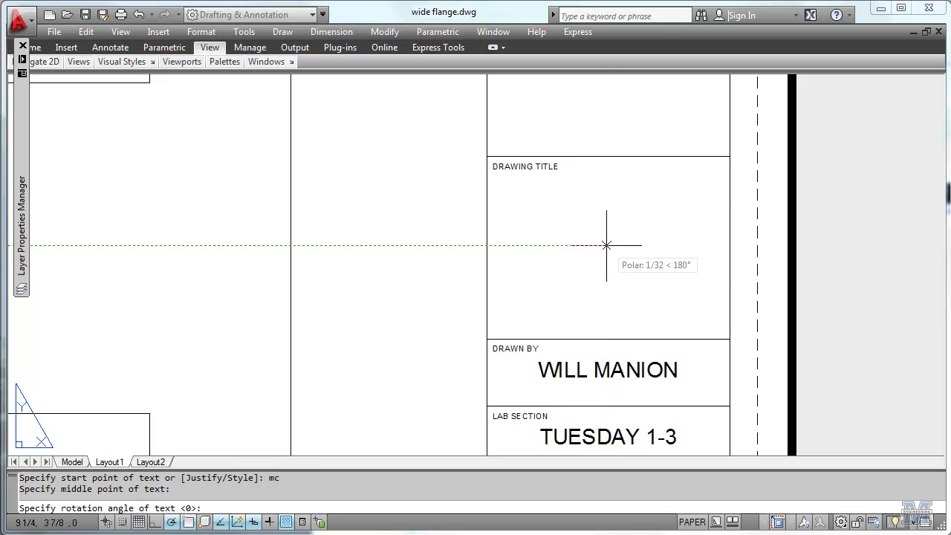
{"action": "key", "text": "Return"}
{"action": "type", "text": "W12 x"}
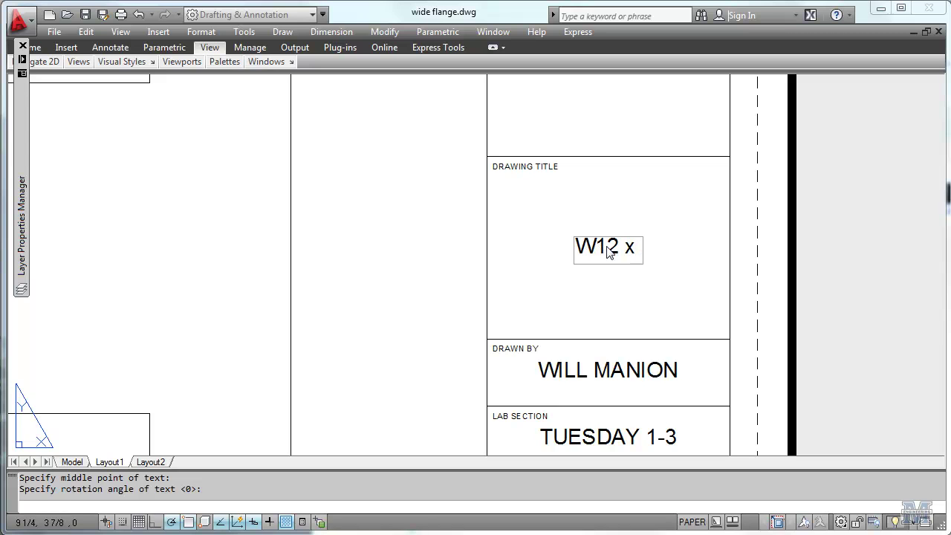
{"action": "type", "text": " 190"}
{"action": "key", "text": "Return"}
{"action": "key", "text": "Return"}
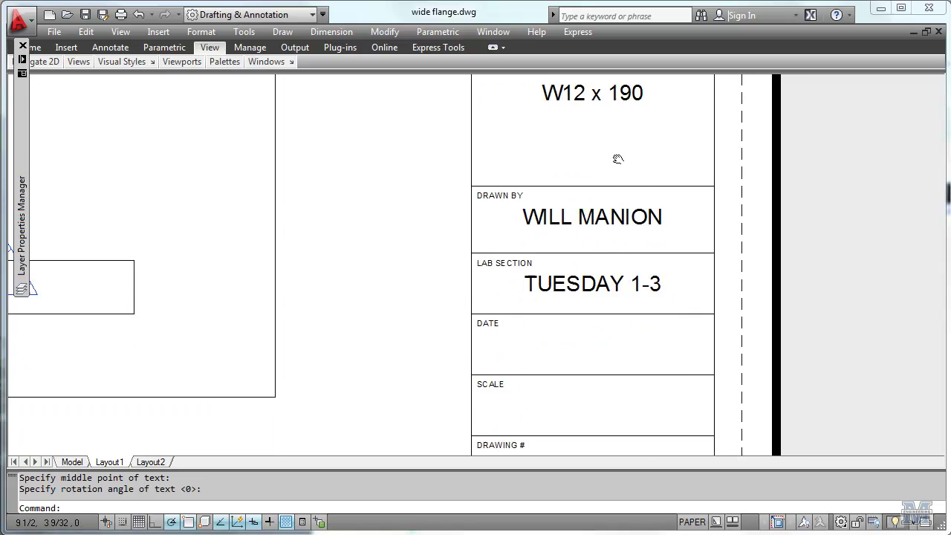
Add middle-centred text '3" = 1'' in the SCALE box
{"action": "middle_click_drag", "start_coordinate": [617, 159], "coordinate": [615, 59]}
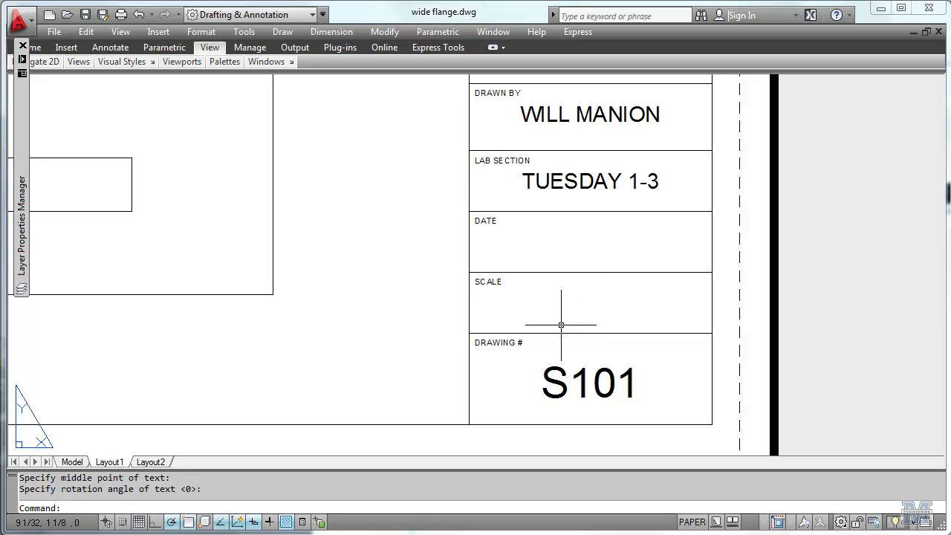
{"action": "key", "text": "Return"}
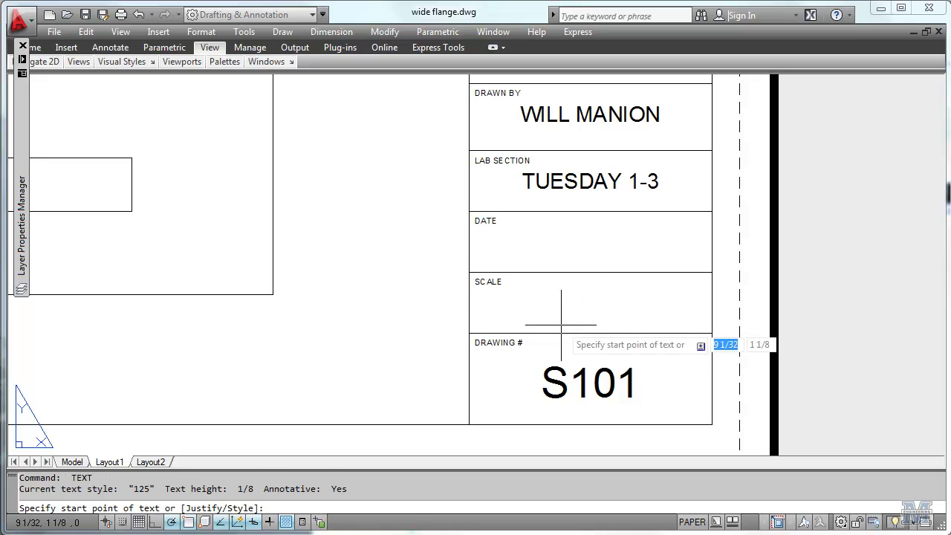
{"action": "type", "text": "mc"}
{"action": "key", "text": "Return"}
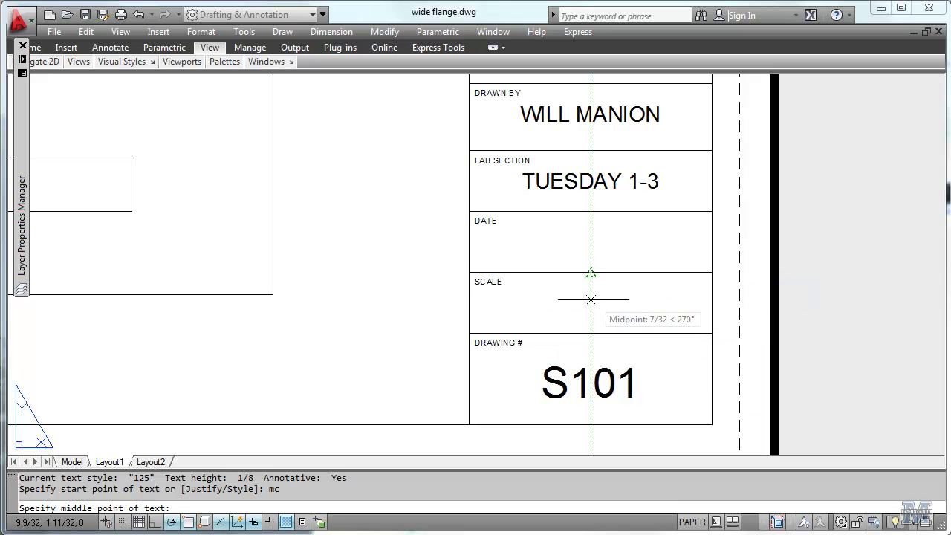
{"action": "left_click", "coordinate": [592, 301]}
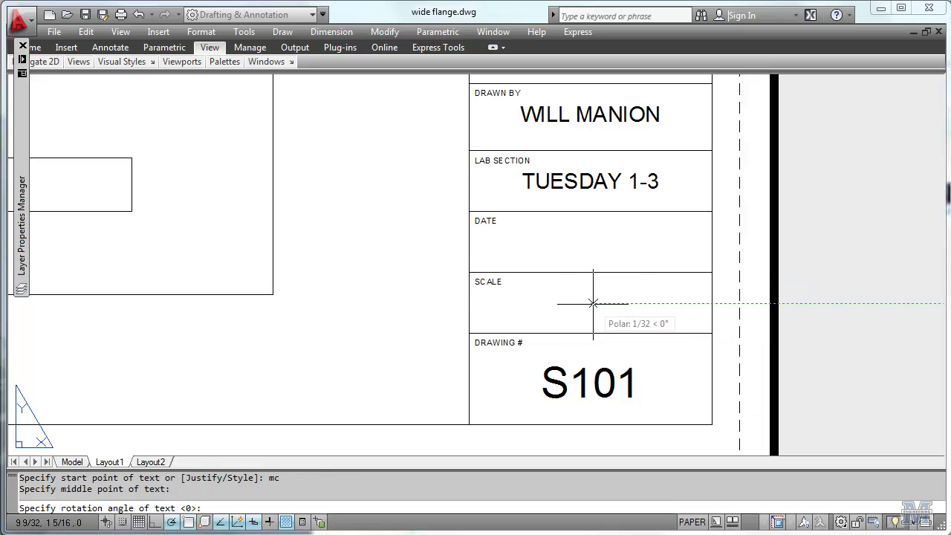
{"action": "type", "text": "3"}
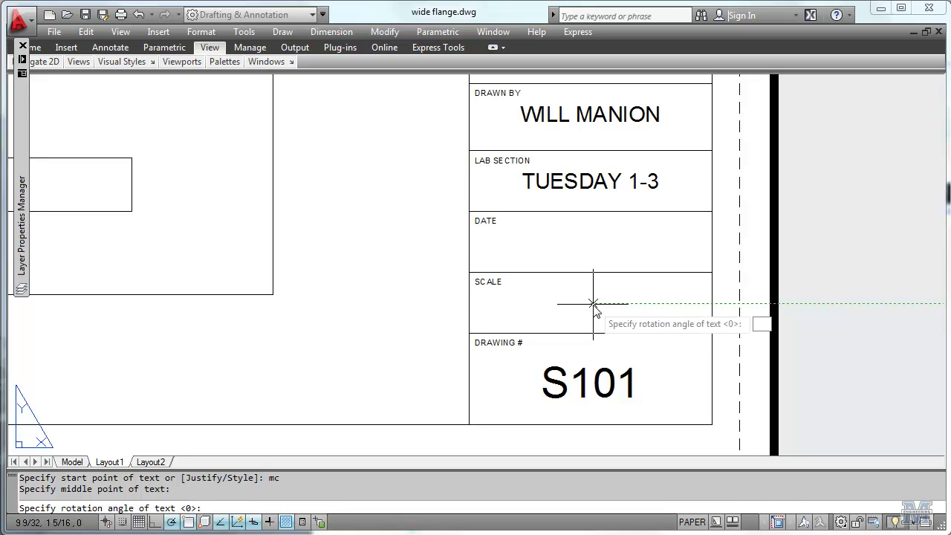
{"action": "key", "text": "Return"}
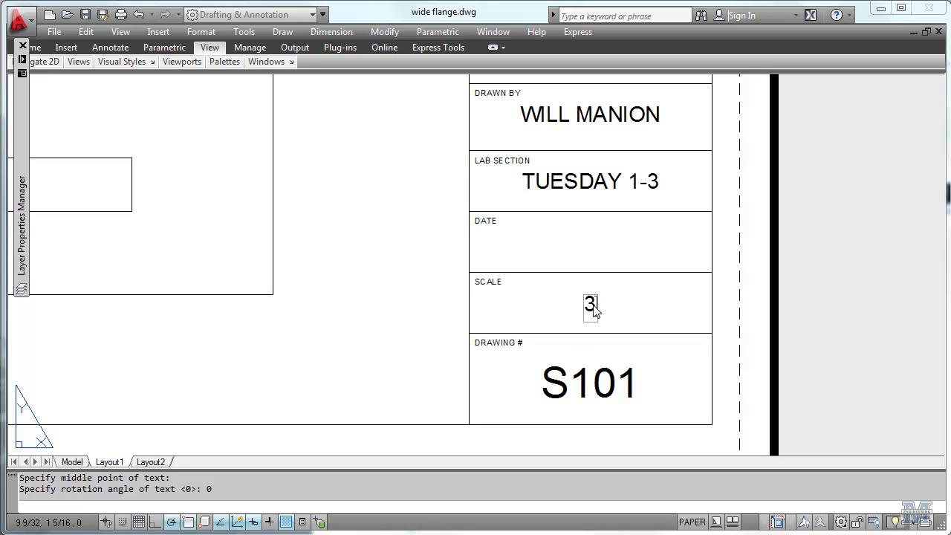
{"action": "type", "text": "\""}
{"action": "type", "text": " = 1\""}
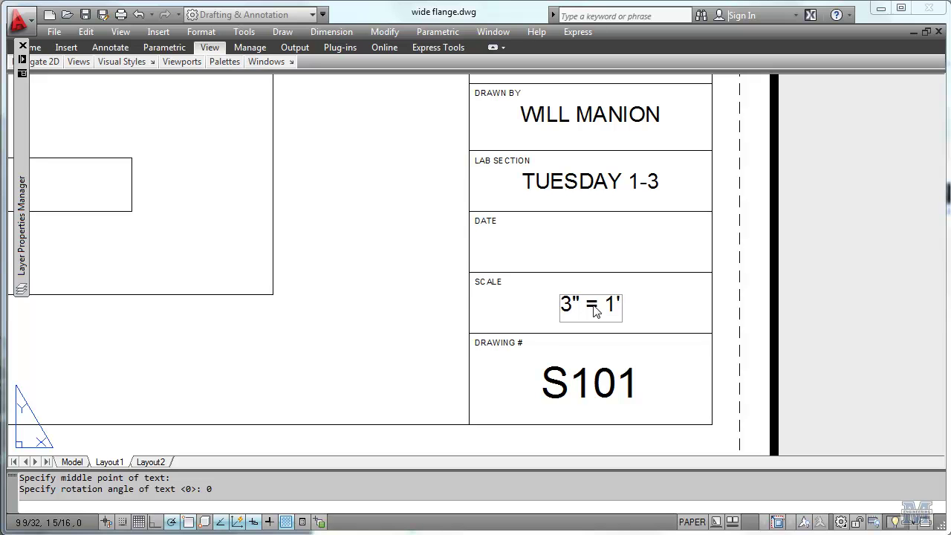
{"action": "key", "text": "Return"}
{"action": "key", "text": "Return"}
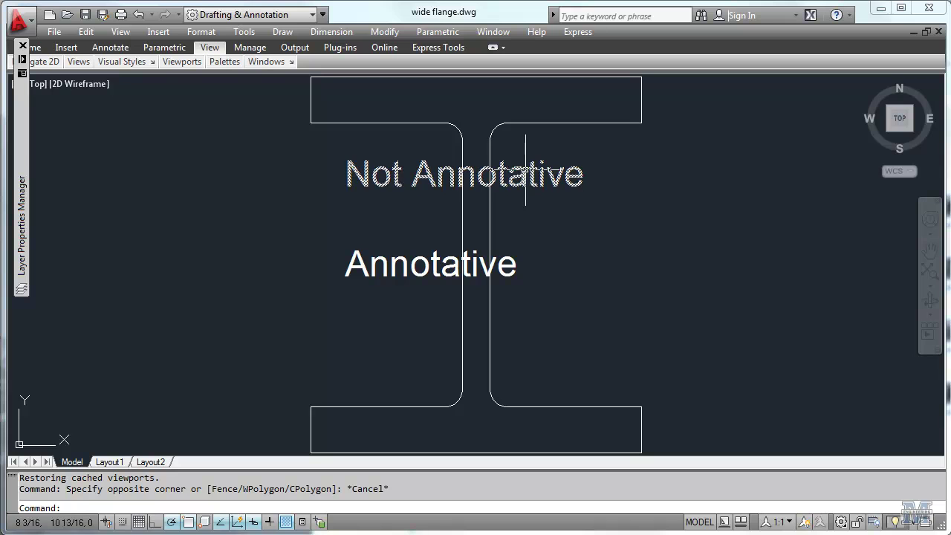
{"action": "left_click", "coordinate": [200, 32]}
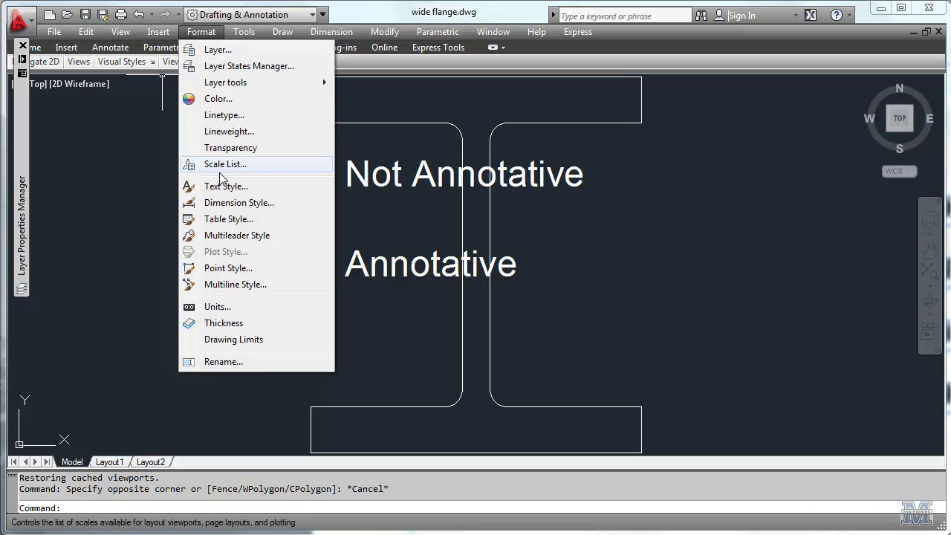
{"action": "left_click", "coordinate": [222, 188]}
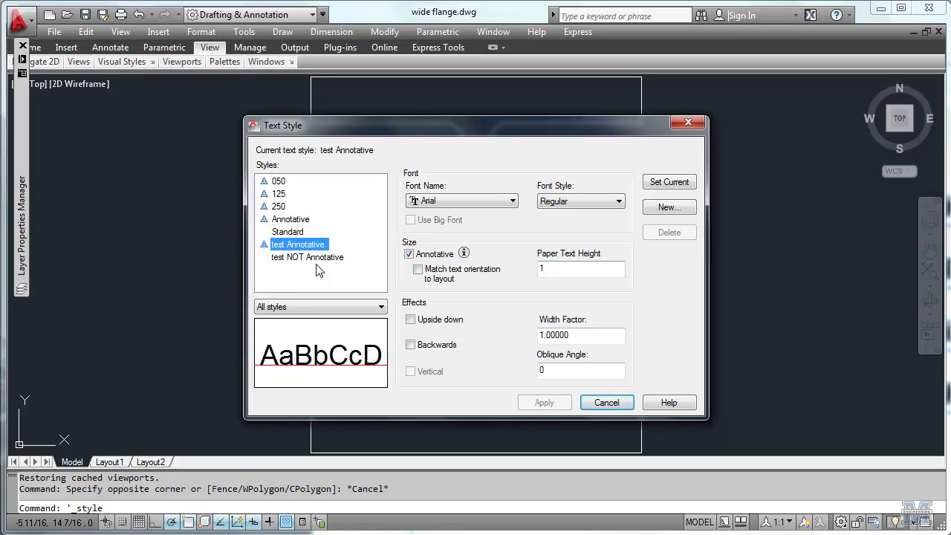
{"action": "left_click", "coordinate": [305, 257]}
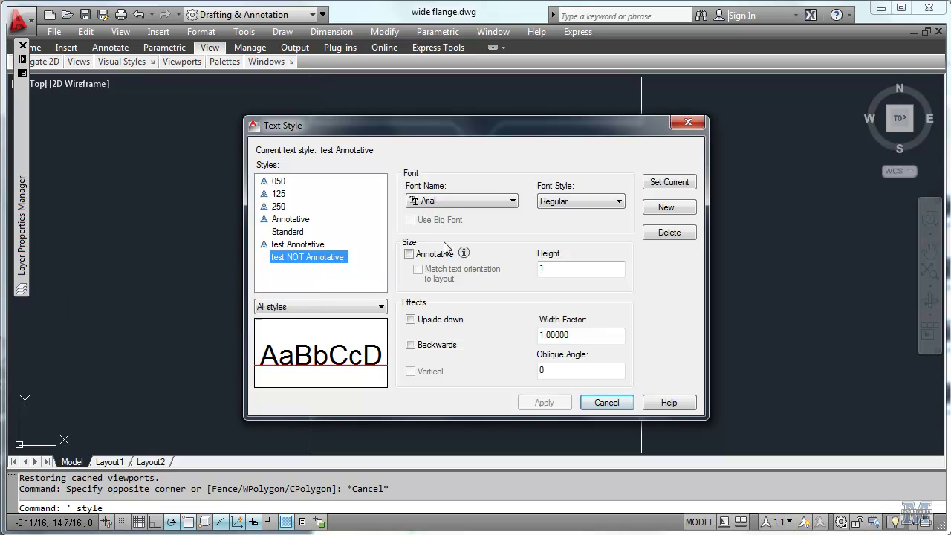
{"action": "left_click", "coordinate": [609, 404]}
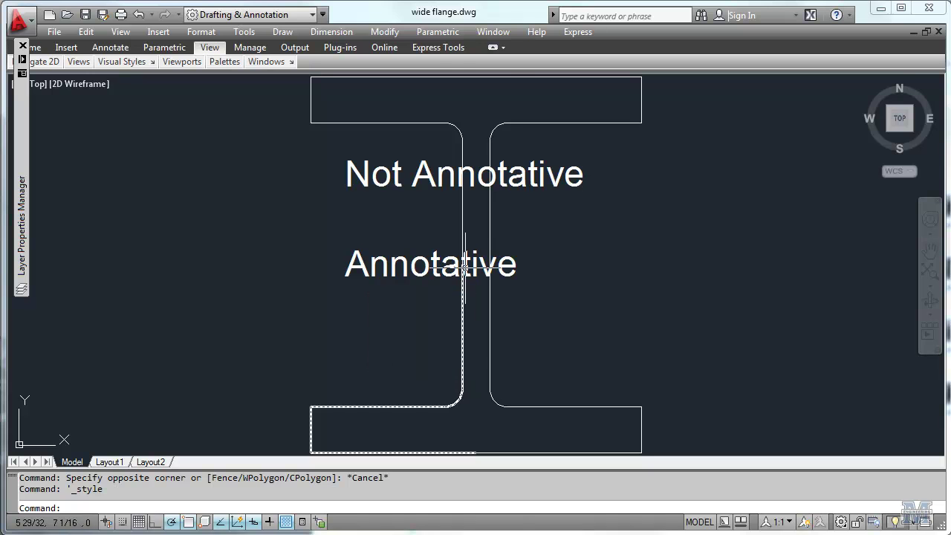
In the Properties palette, compare the style and annotative settings of the Not Annotative and Annotative labels
{"action": "left_click", "coordinate": [383, 32]}
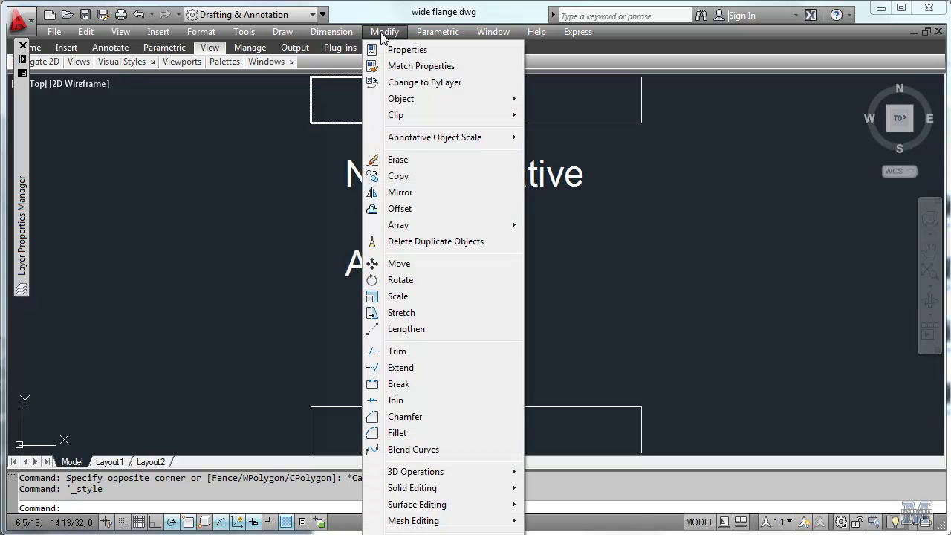
{"action": "left_click", "coordinate": [394, 50]}
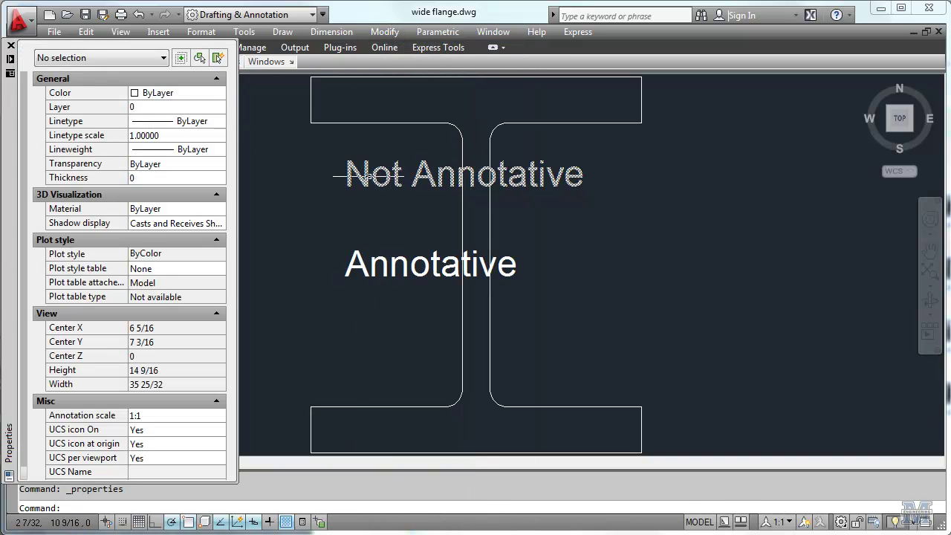
{"action": "left_click", "coordinate": [367, 175]}
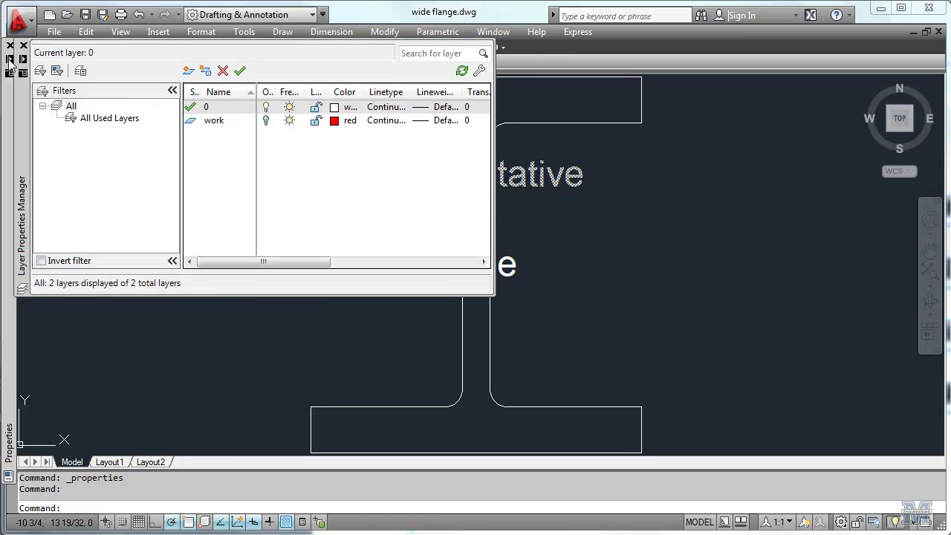
{"action": "mouse_move", "coordinate": [10, 65]}
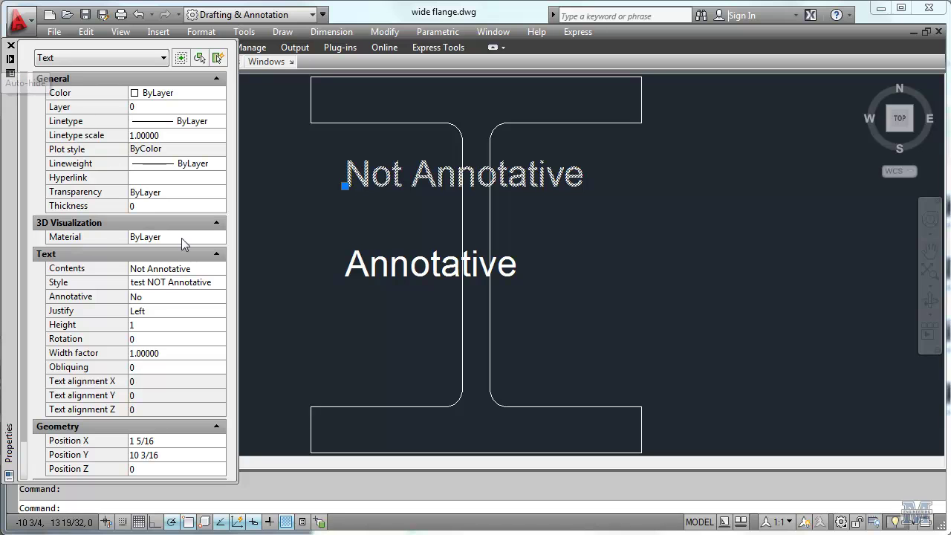
{"action": "left_click", "coordinate": [352, 255]}
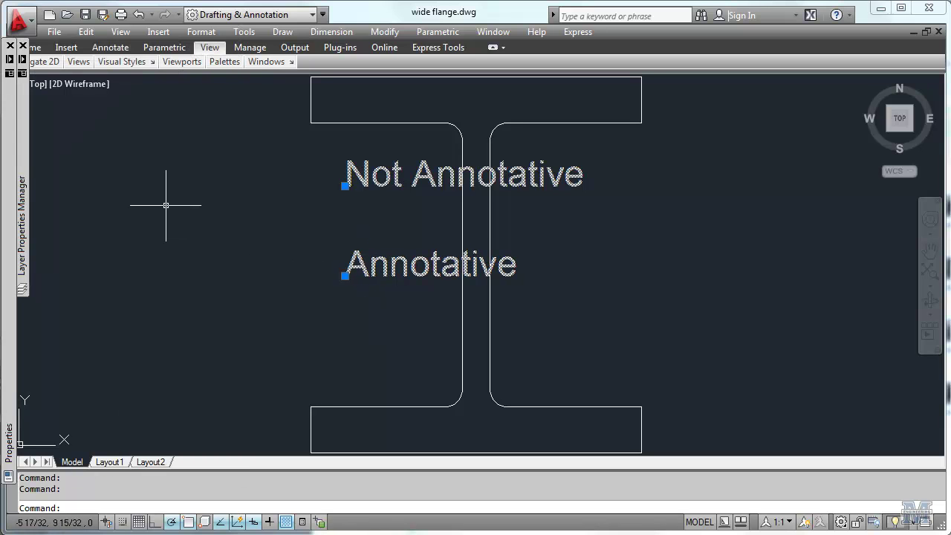
{"action": "key", "text": "Escape"}
{"action": "left_click", "coordinate": [350, 263]}
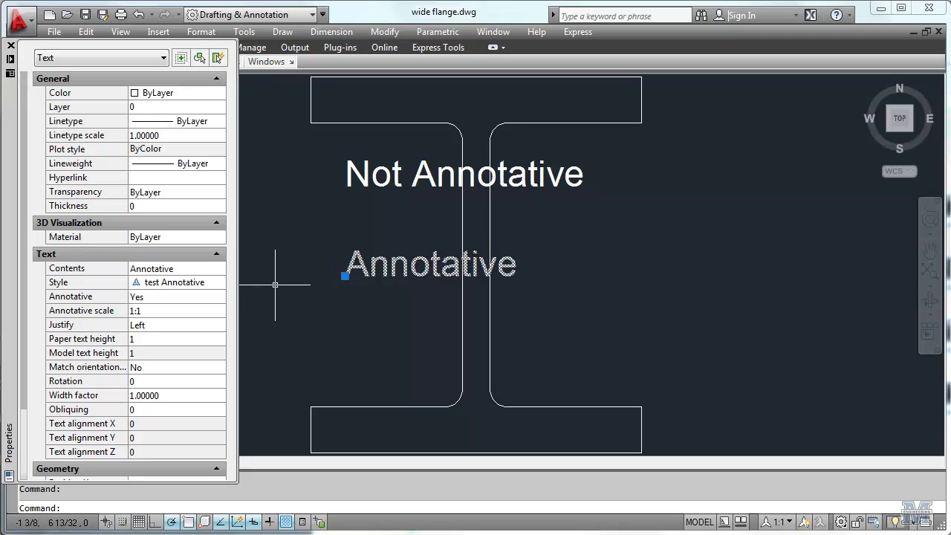
On Layout1, set the beam viewport to 1:1, then to 3" = 1'-0", and deselect it
{"action": "key", "text": "Escape"}
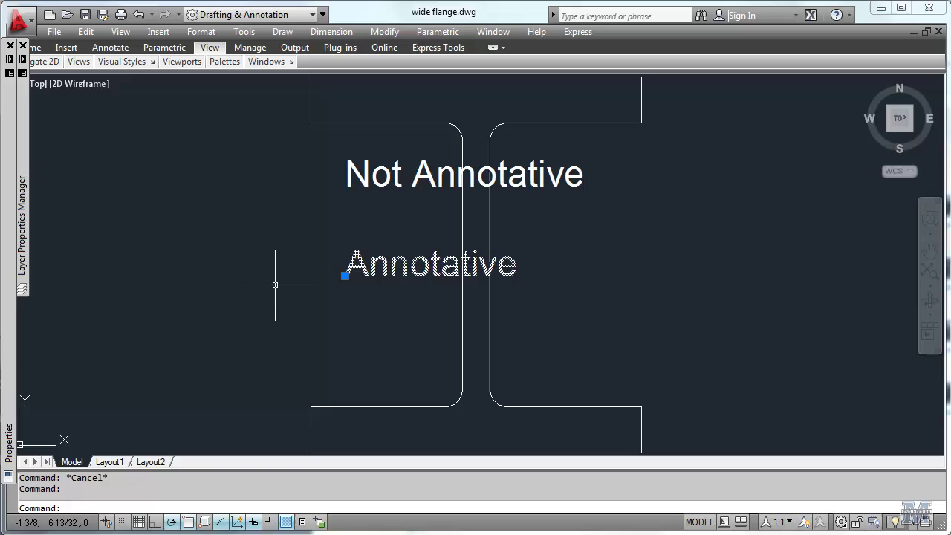
{"action": "left_click", "coordinate": [110, 462]}
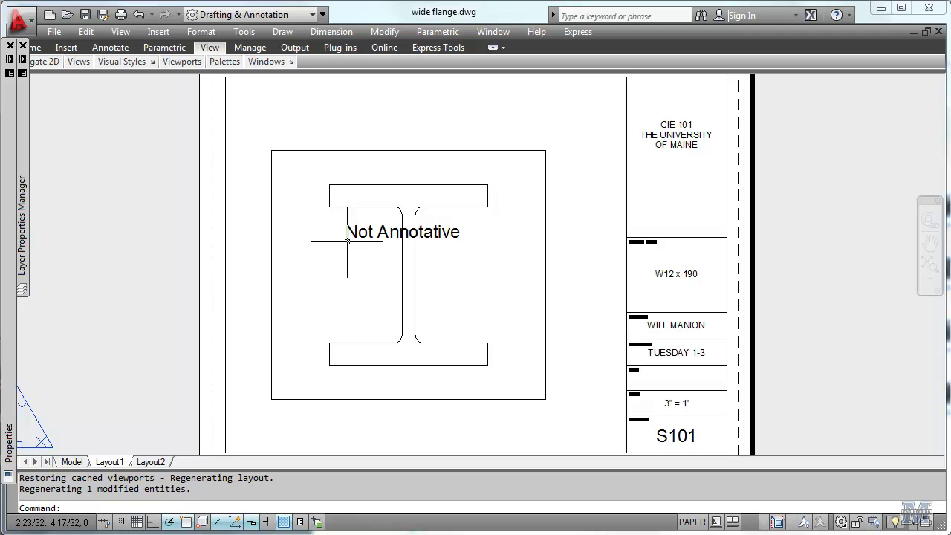
{"action": "left_click", "coordinate": [546, 257]}
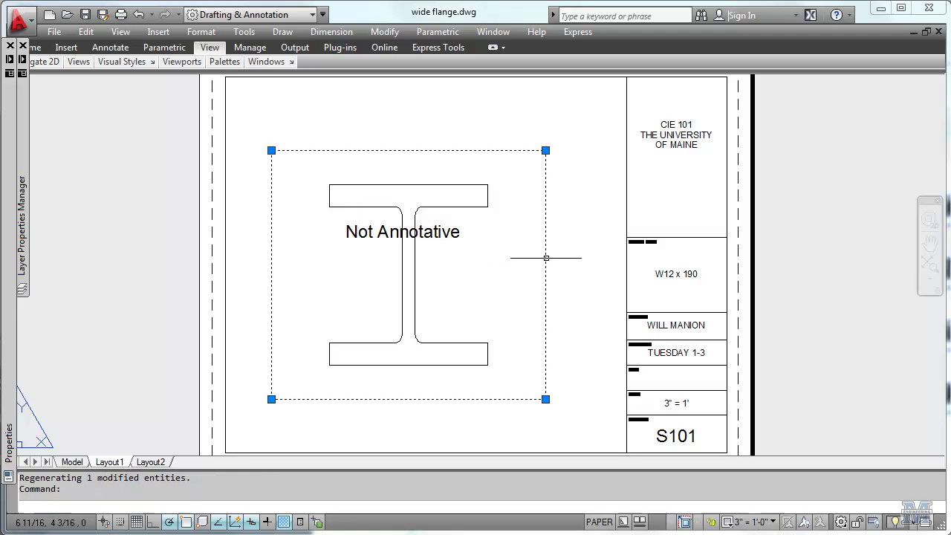
{"action": "left_click", "coordinate": [772, 522]}
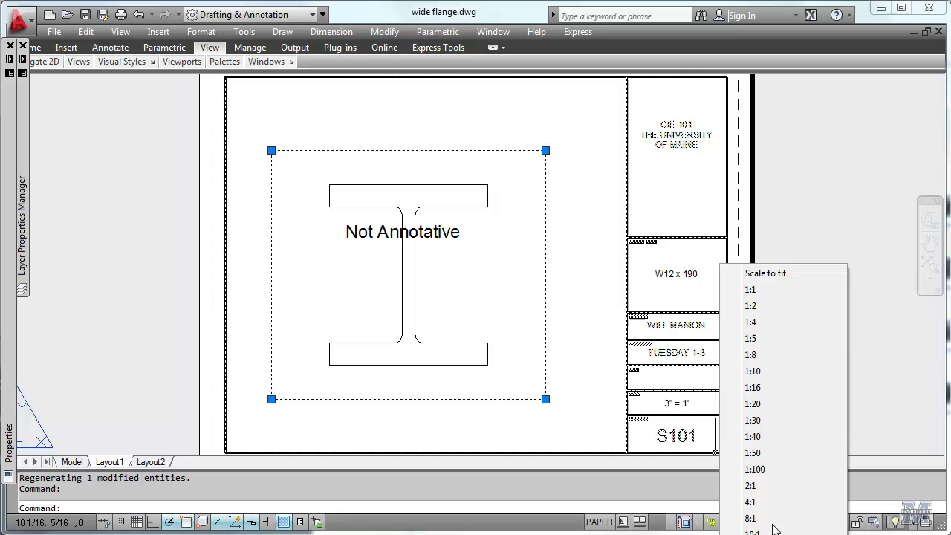
{"action": "left_click", "coordinate": [762, 290]}
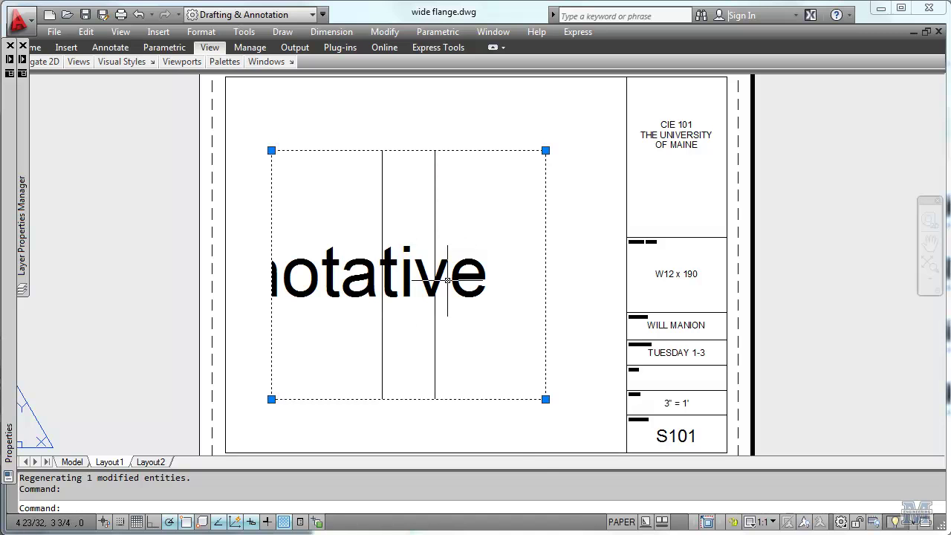
{"action": "left_click", "coordinate": [776, 522]}
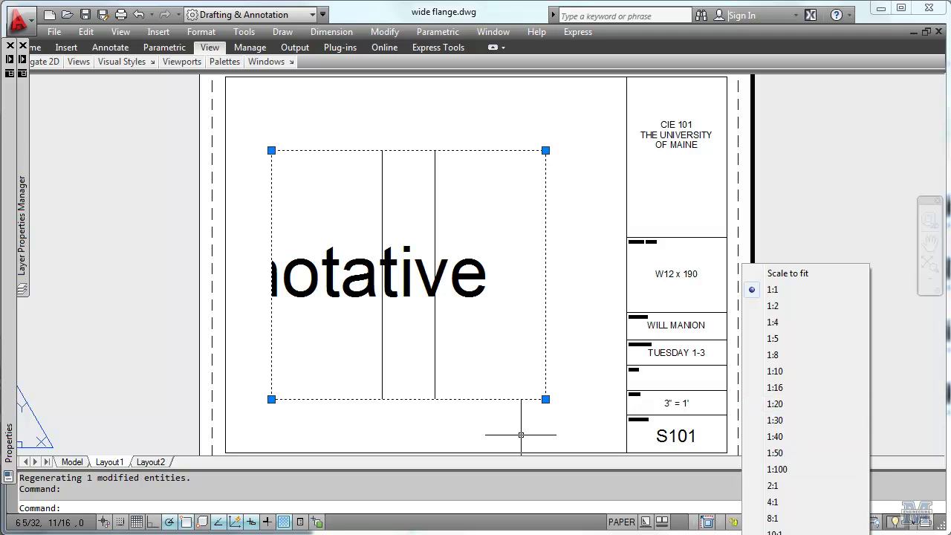
{"action": "left_click", "coordinate": [772, 531]}
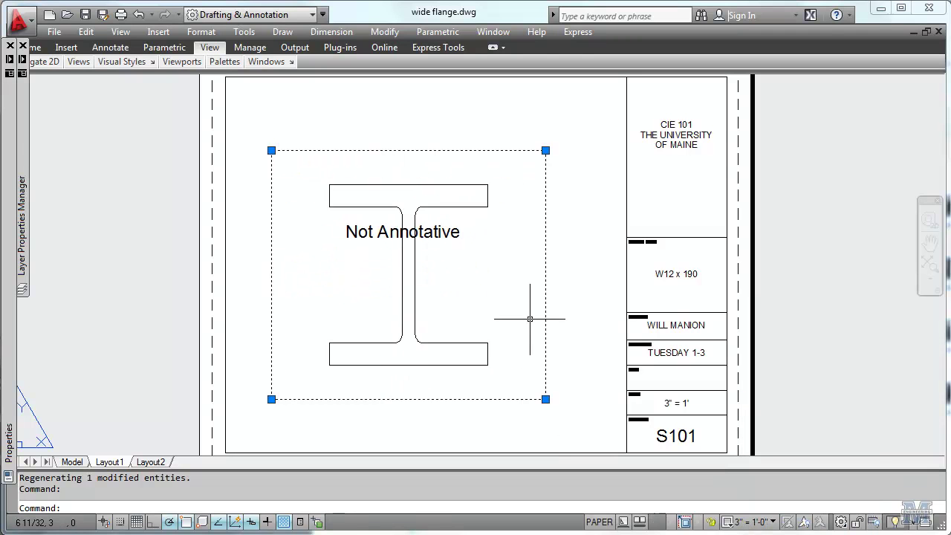
{"action": "key", "text": "Escape"}
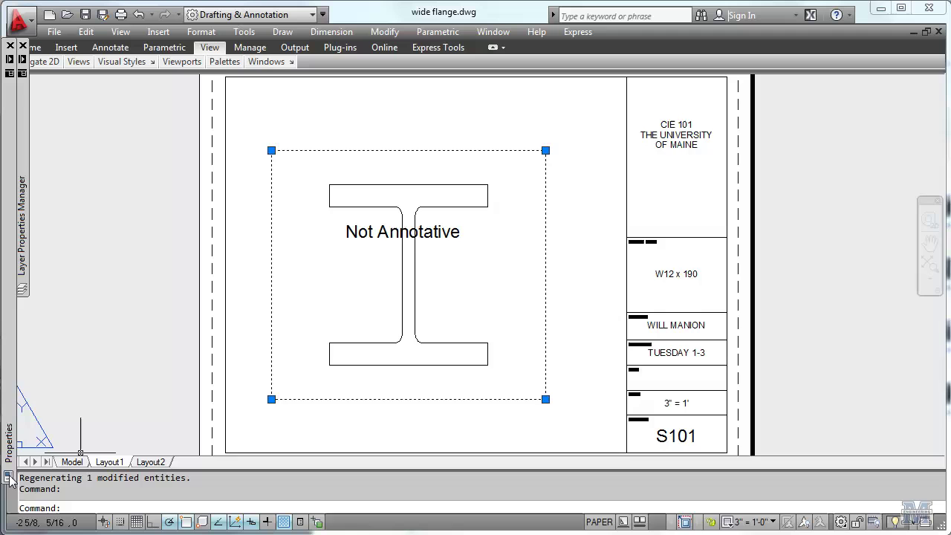
In model space, add the 3" = 1'-0" annotation scale to the Annotative text through Properties
{"action": "left_click", "coordinate": [72, 462]}
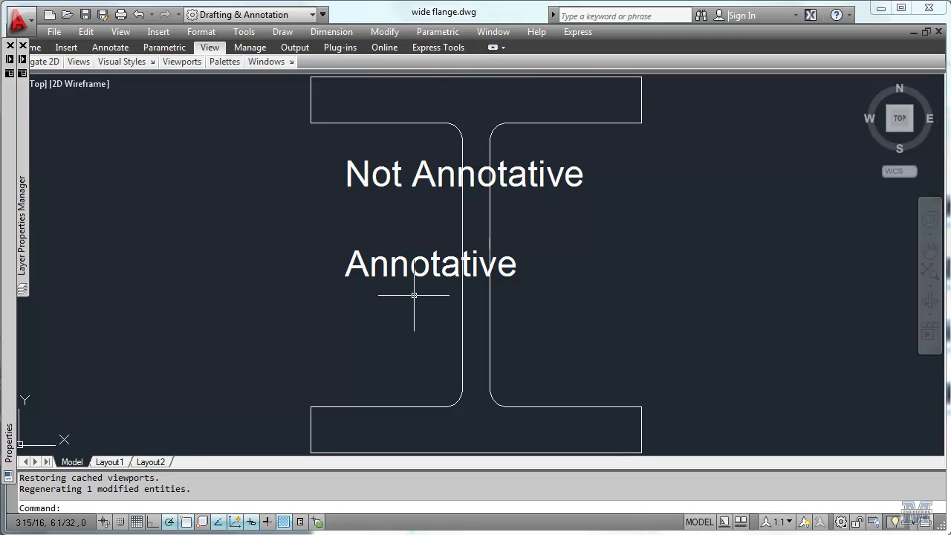
{"action": "left_click", "coordinate": [353, 261]}
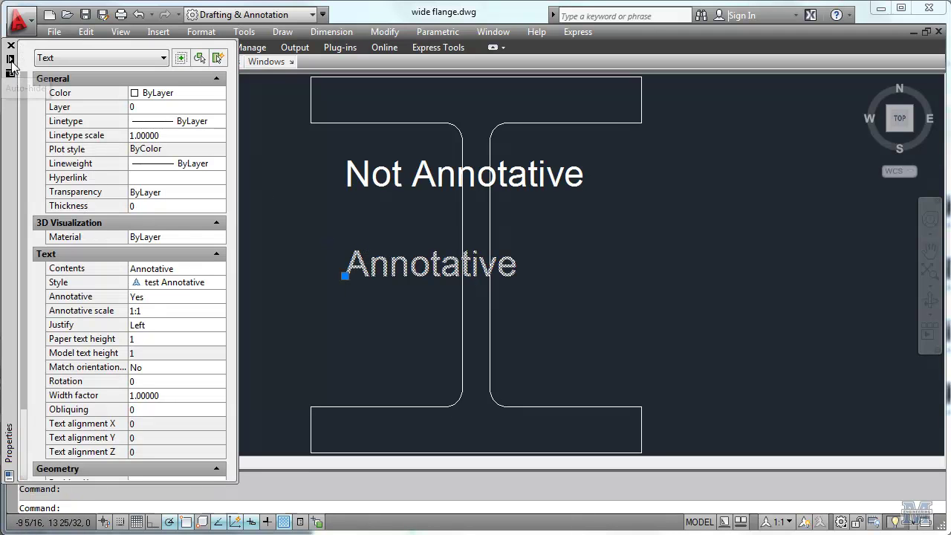
{"action": "left_click", "coordinate": [195, 312]}
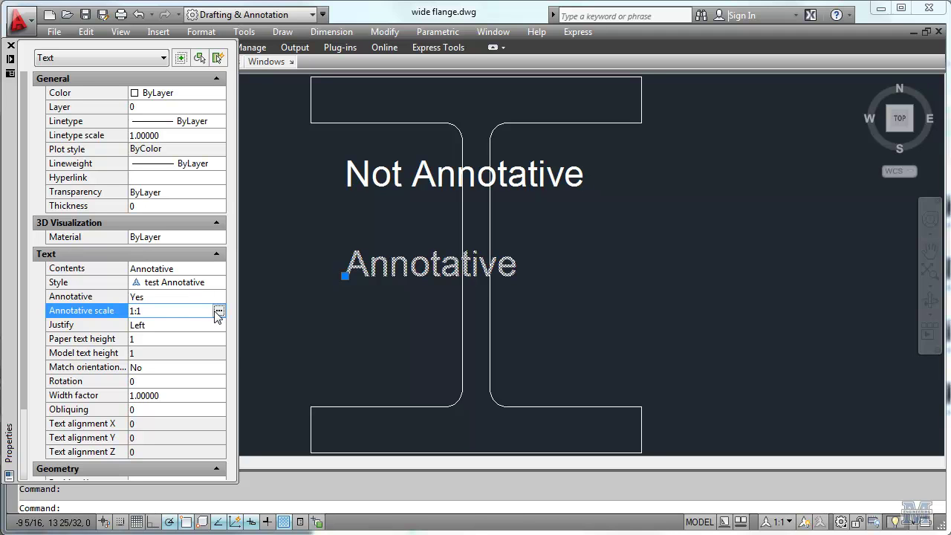
{"action": "left_click", "coordinate": [219, 311]}
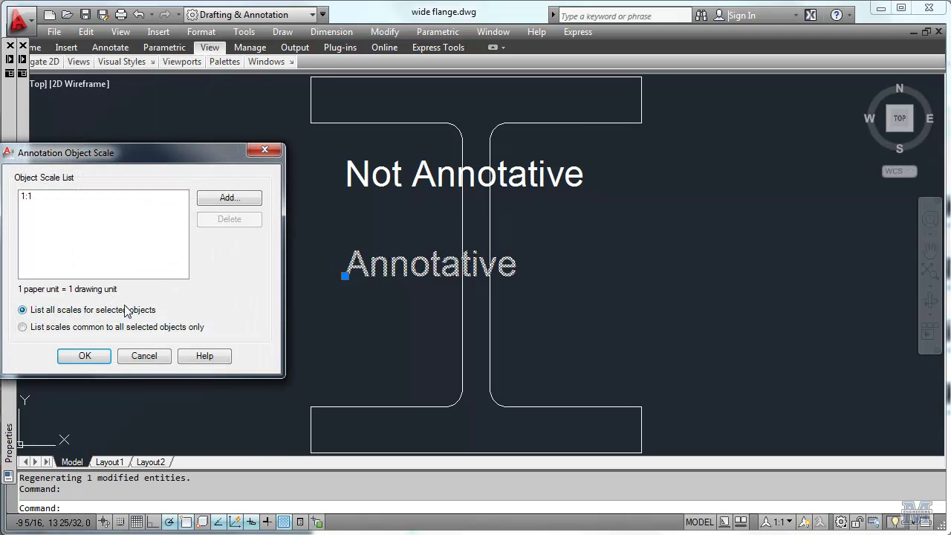
{"action": "left_click", "coordinate": [229, 198]}
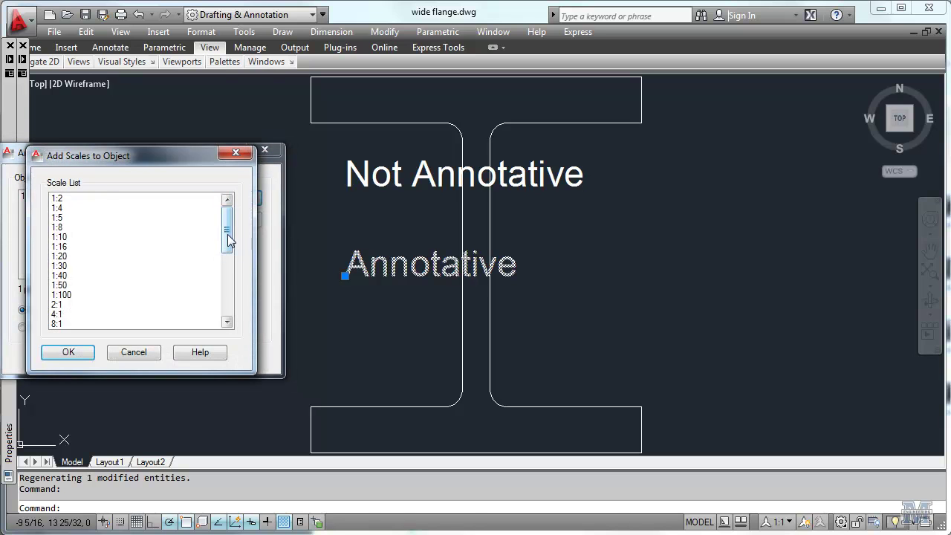
{"action": "left_click_drag", "start_coordinate": [228, 240], "coordinate": [228, 300]}
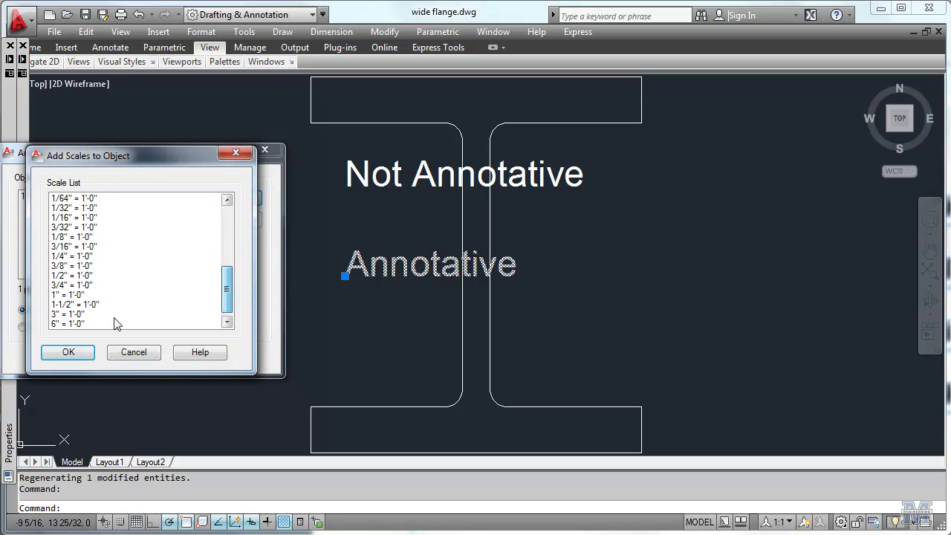
{"action": "left_click", "coordinate": [82, 313]}
{"action": "left_click", "coordinate": [77, 352]}
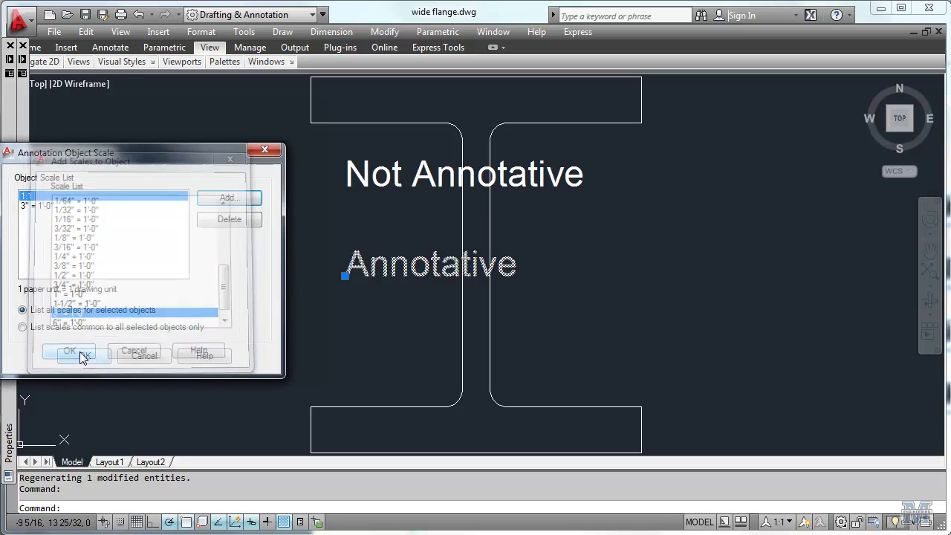
{"action": "left_click", "coordinate": [81, 356]}
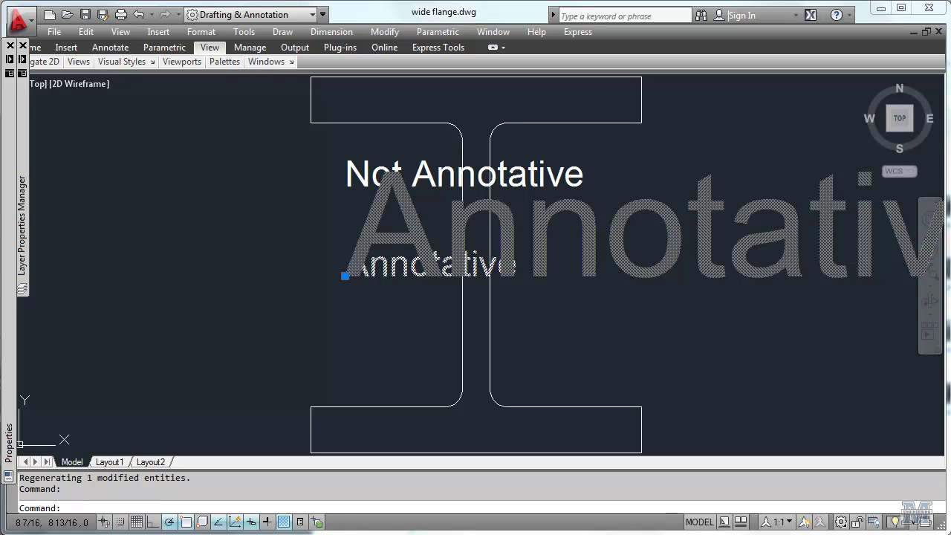
{"action": "left_click", "coordinate": [110, 462]}
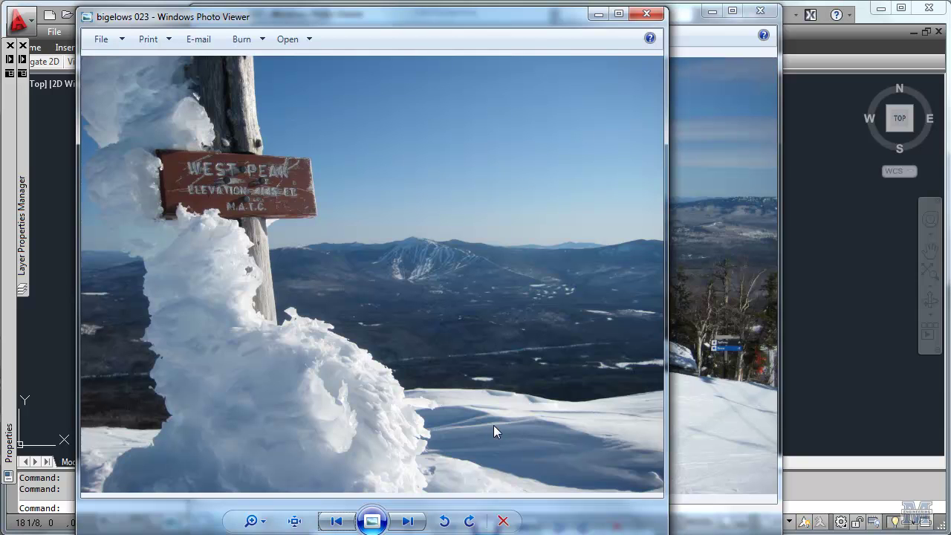
Bring the bigelows 027 mountain photo window to the front
{"action": "left_click", "coordinate": [686, 26]}
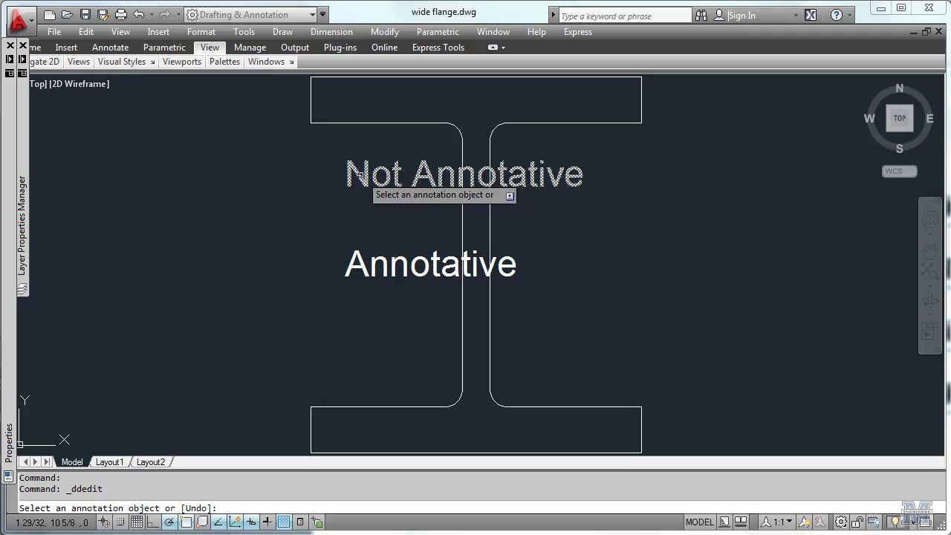
Cancel the text edit, then set the Not Annotative text's height to 1/2 in Properties
{"action": "left_click", "coordinate": [352, 176]}
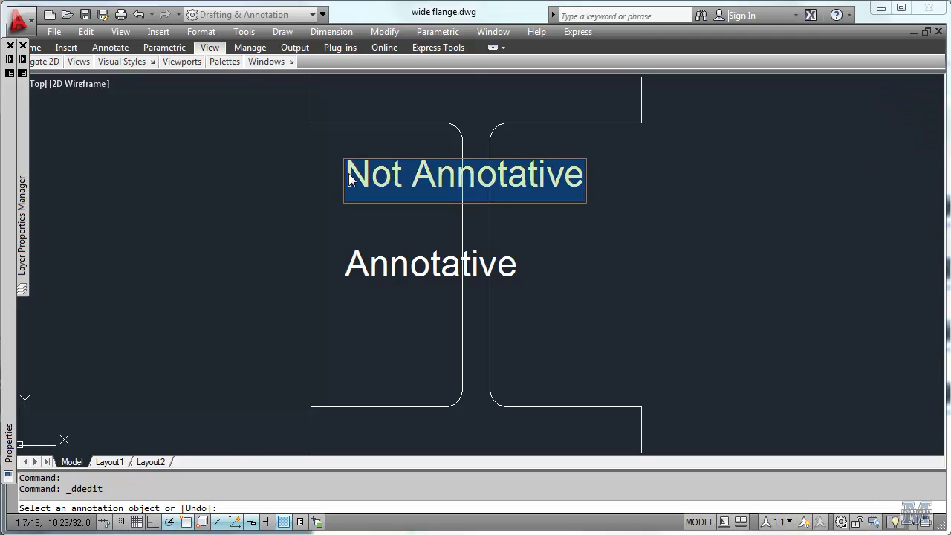
{"action": "mouse_move", "coordinate": [9, 439]}
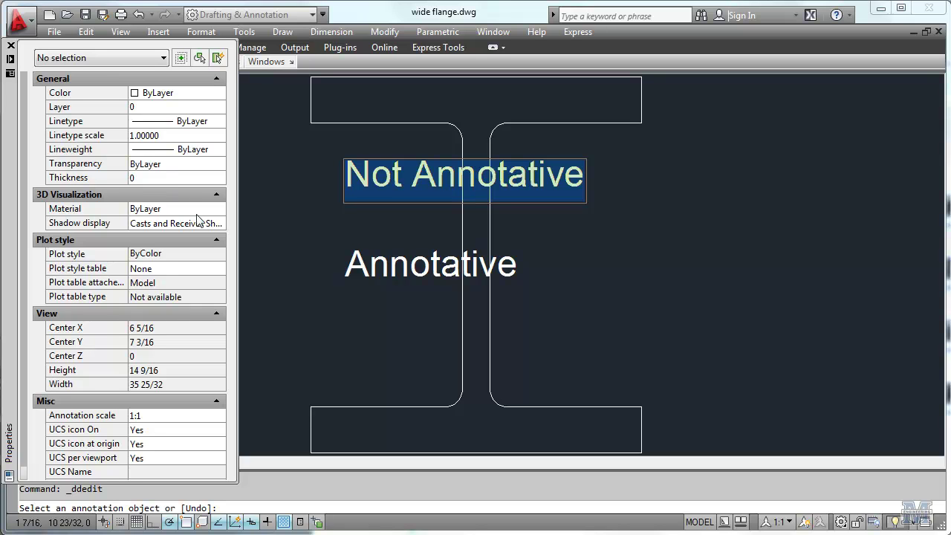
{"action": "left_click", "coordinate": [381, 179]}
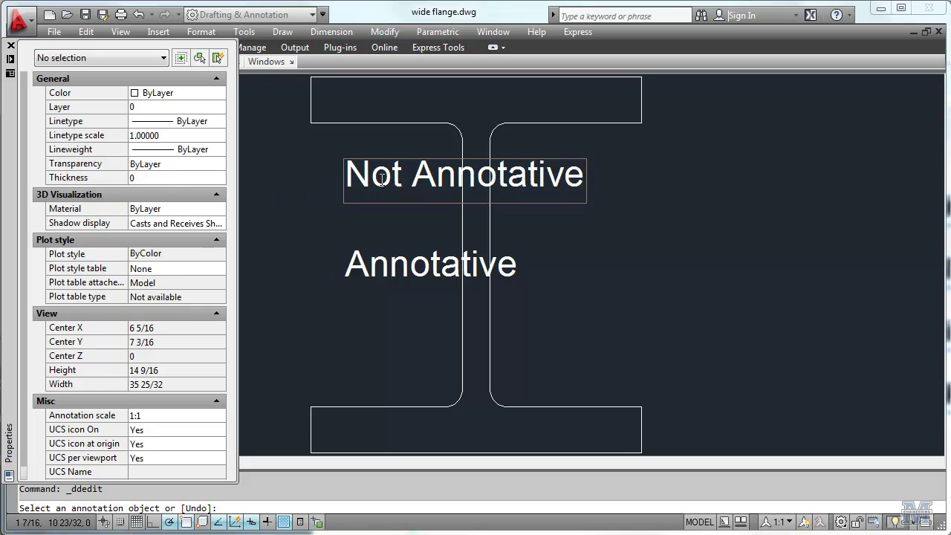
{"action": "key", "text": "Escape"}
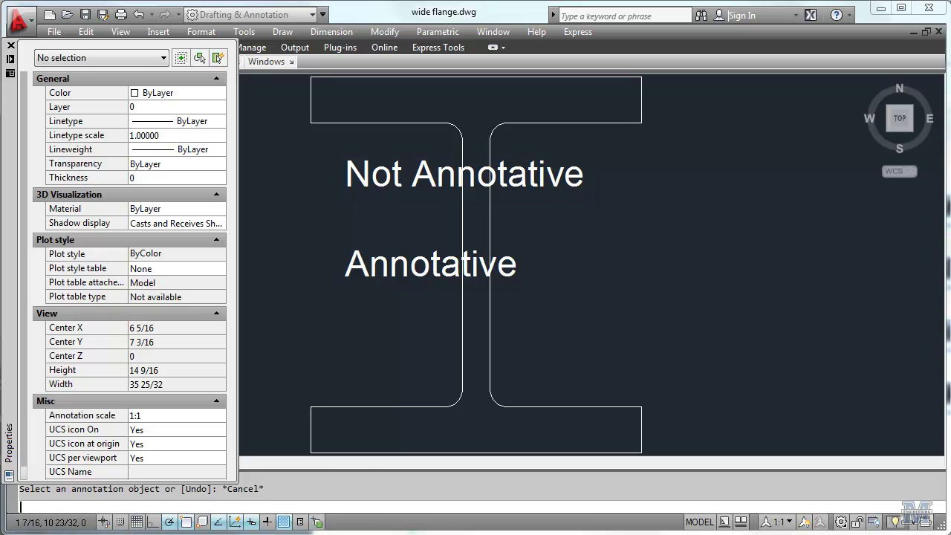
{"action": "left_click", "coordinate": [337, 170]}
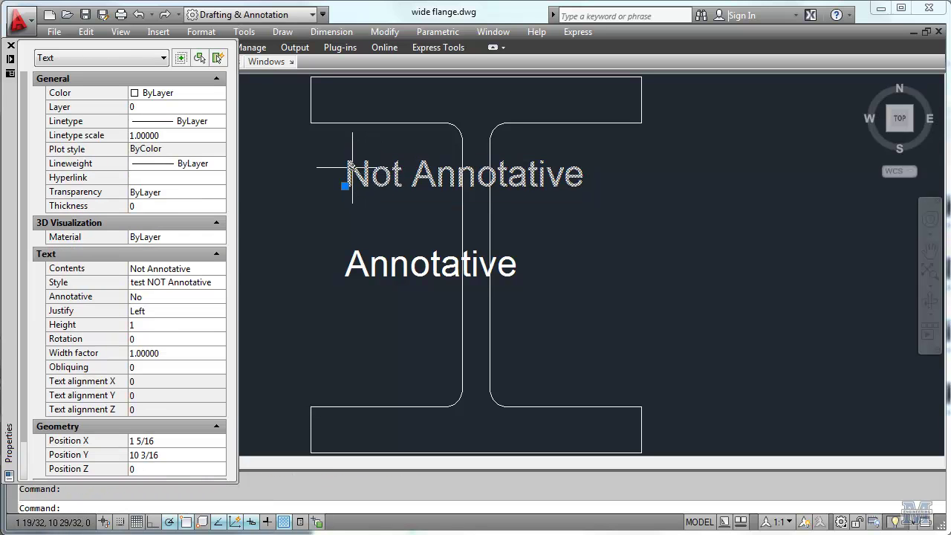
{"action": "left_click", "coordinate": [186, 327]}
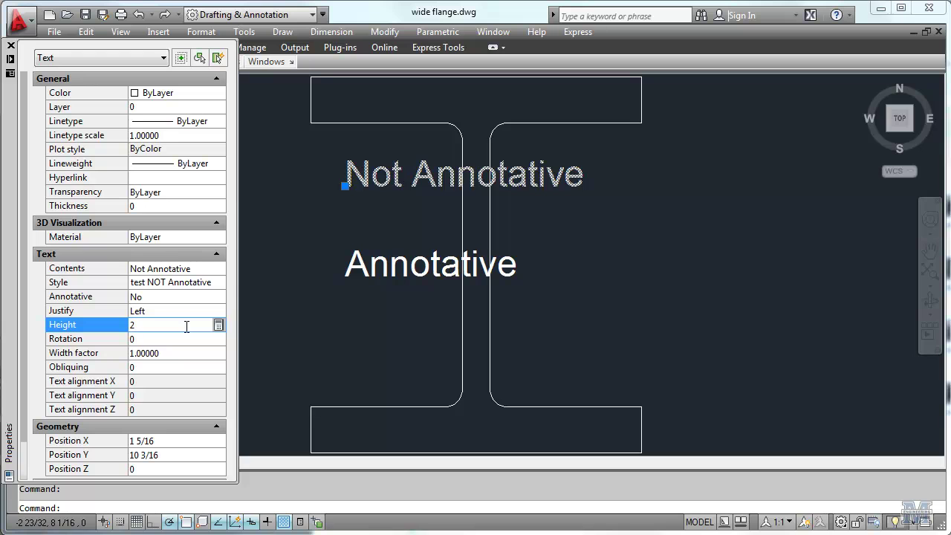
{"action": "left_click", "coordinate": [188, 338]}
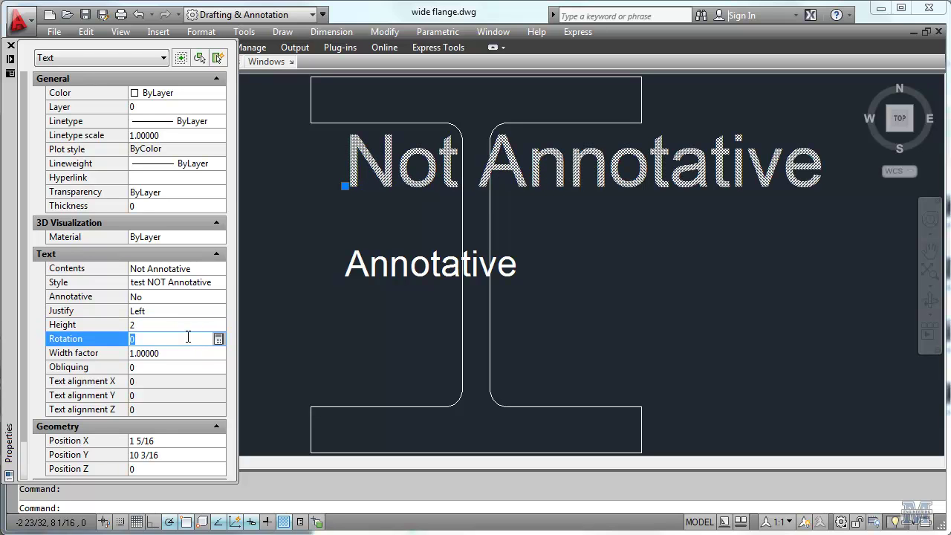
{"action": "left_click", "coordinate": [171, 325]}
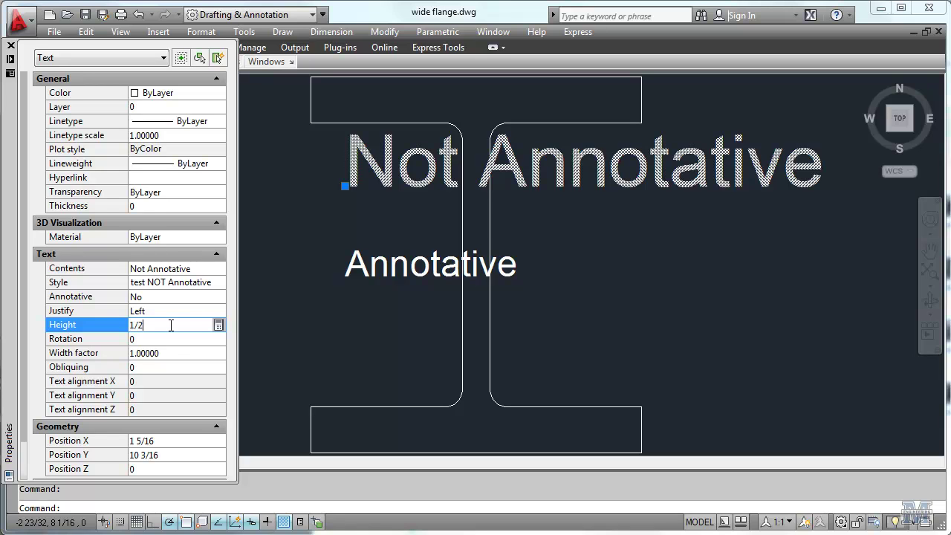
{"action": "left_click", "coordinate": [172, 339]}
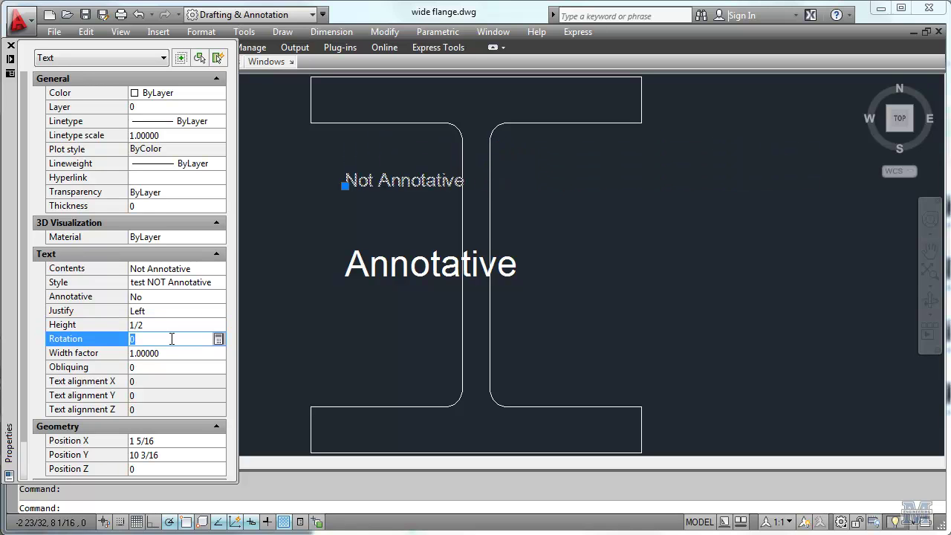
Append ' at all' to the text contents and check the Style list without changing it
{"action": "left_click", "coordinate": [203, 268]}
{"action": "left_click", "coordinate": [204, 268]}
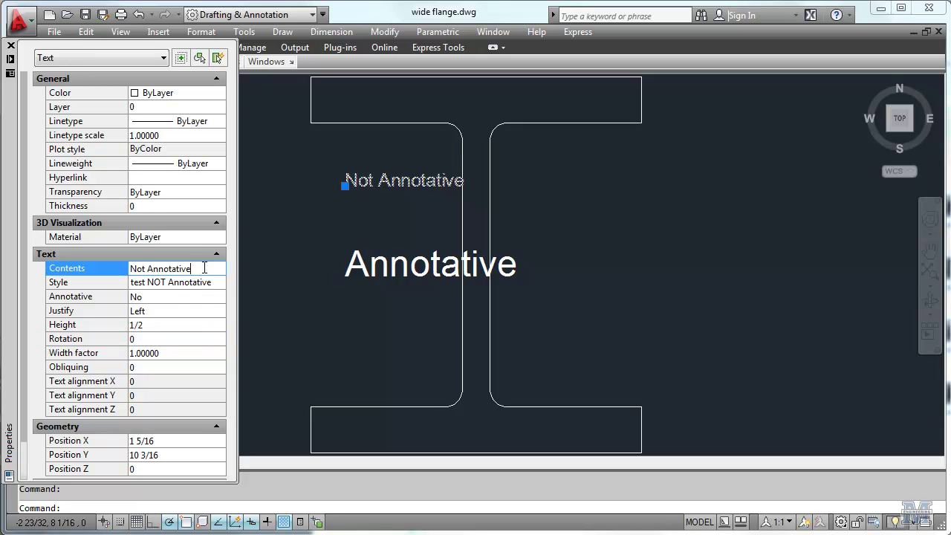
{"action": "type", "text": "at all"}
{"action": "left_click", "coordinate": [203, 288]}
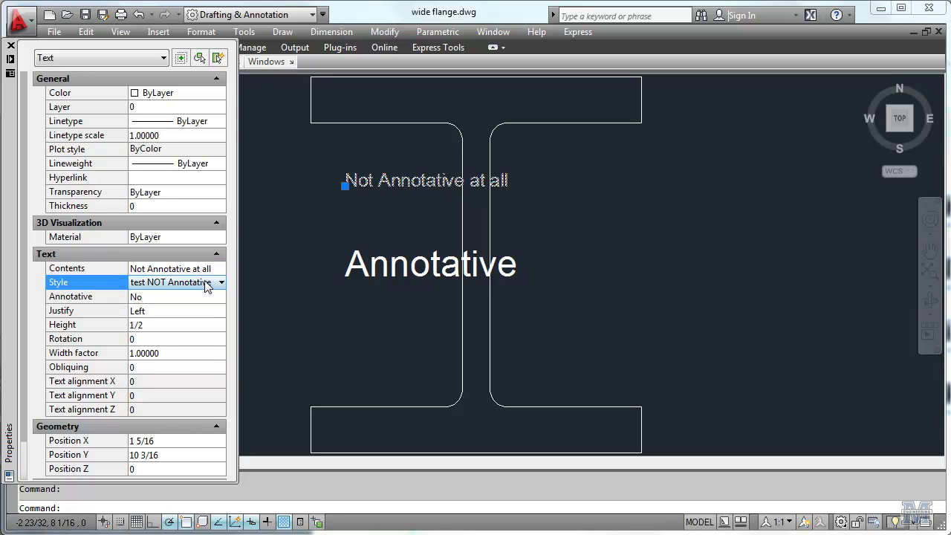
{"action": "left_click", "coordinate": [221, 282]}
{"action": "left_click", "coordinate": [220, 290]}
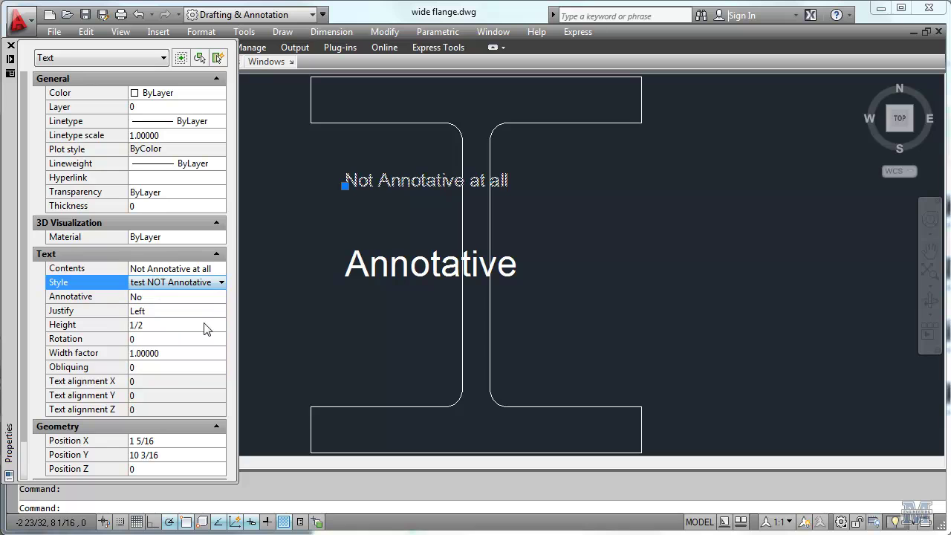